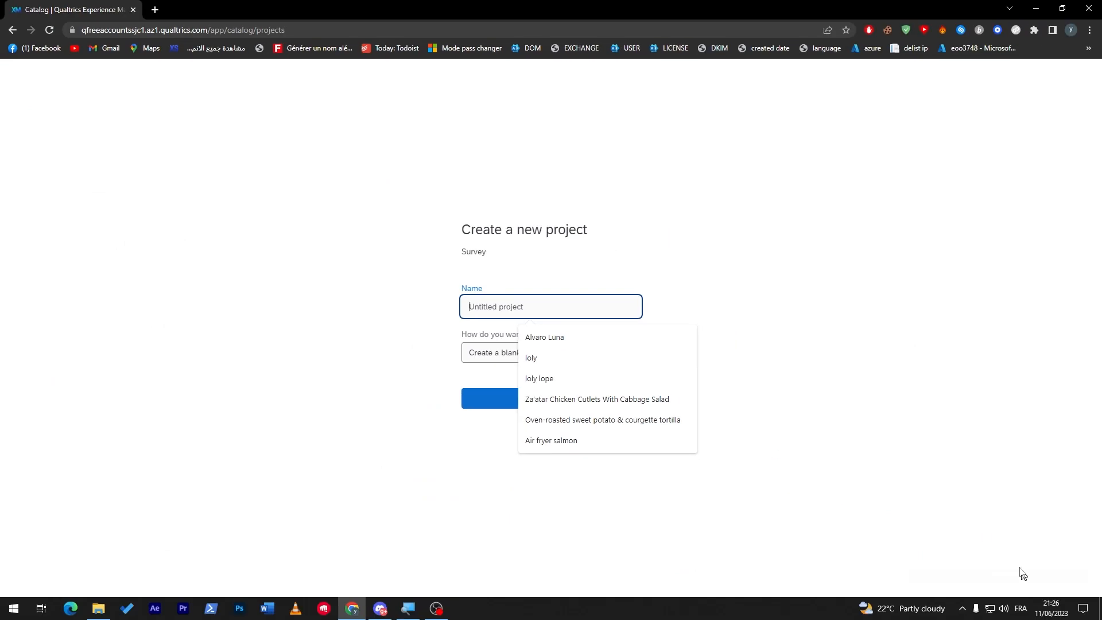
Step: Create a blank survey project named "Introduction"
{"action": "type", "text": "Introduction"}
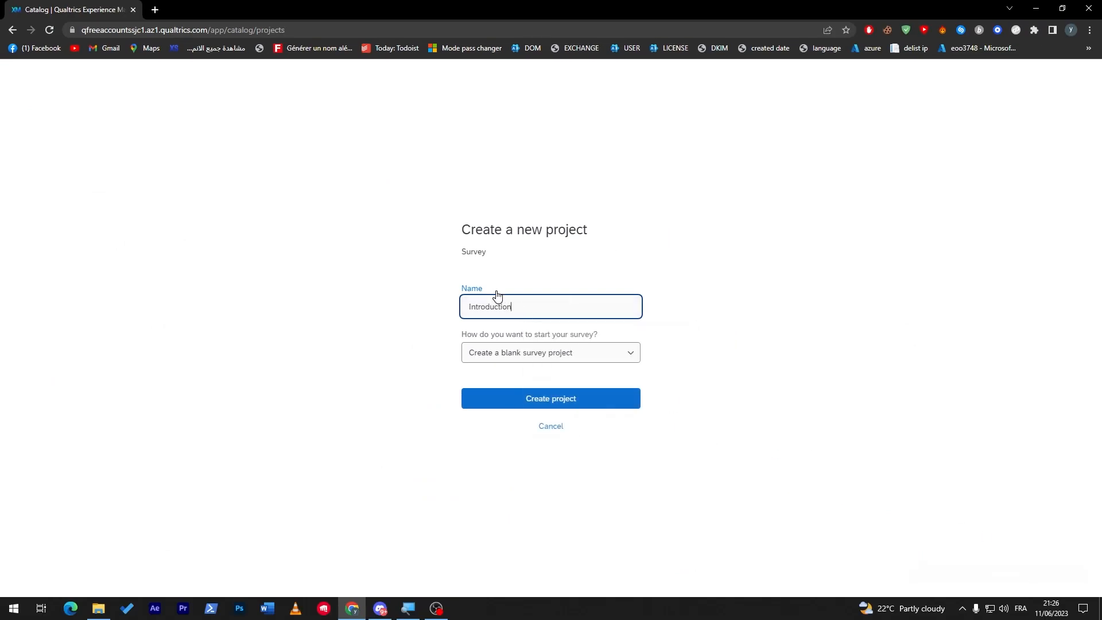
{"action": "left_click", "coordinate": [689, 376]}
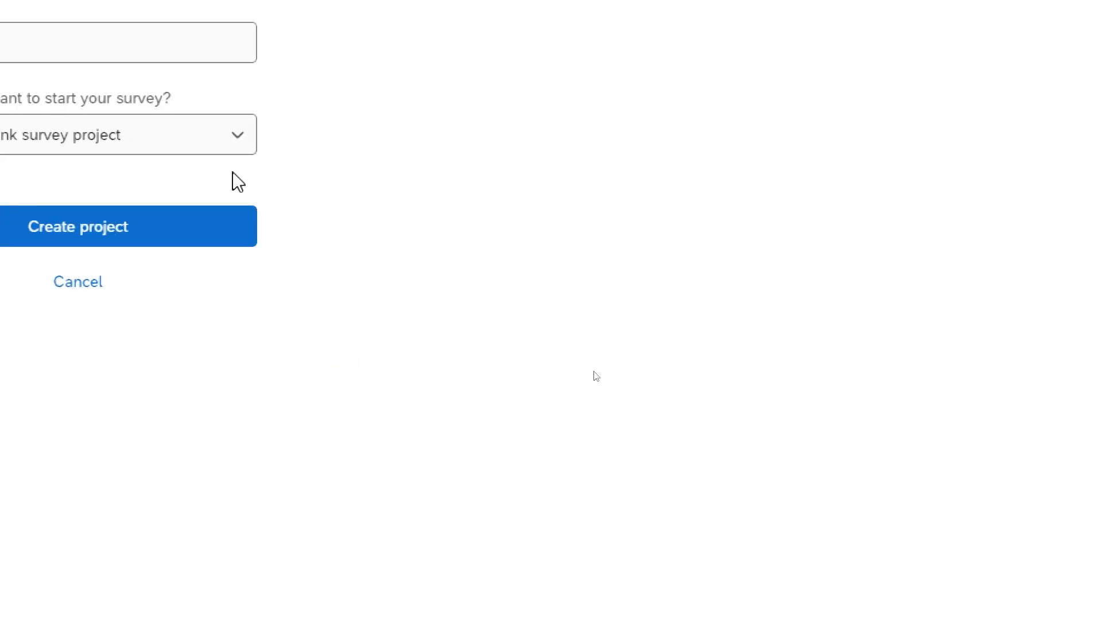
{"action": "left_click", "coordinate": [87, 145]}
{"action": "left_click", "coordinate": [97, 129]}
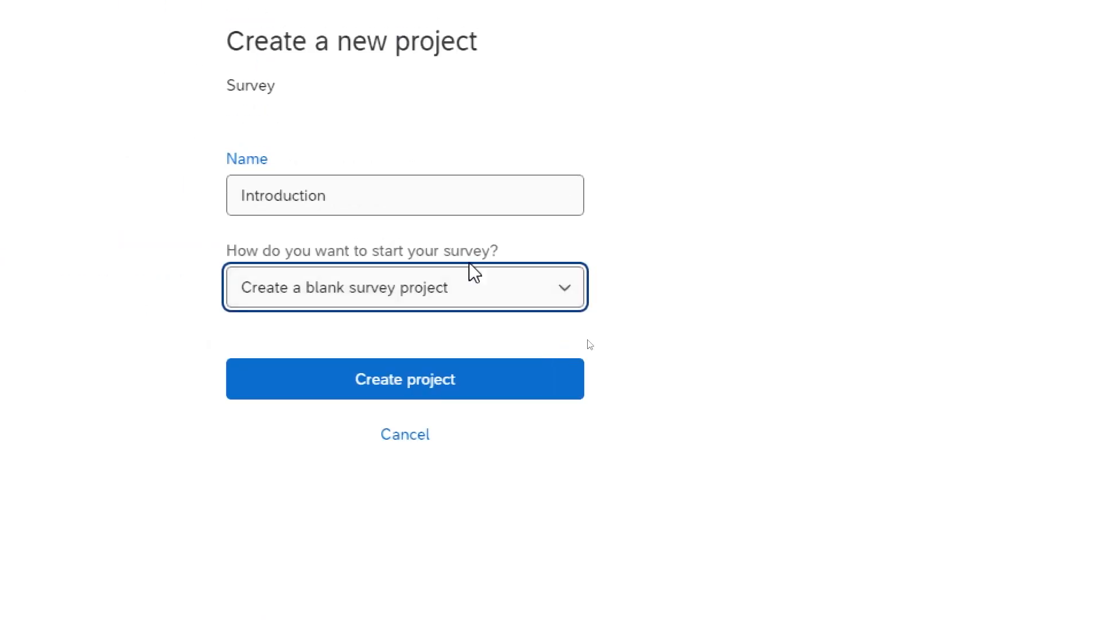
{"action": "left_click", "coordinate": [338, 380]}
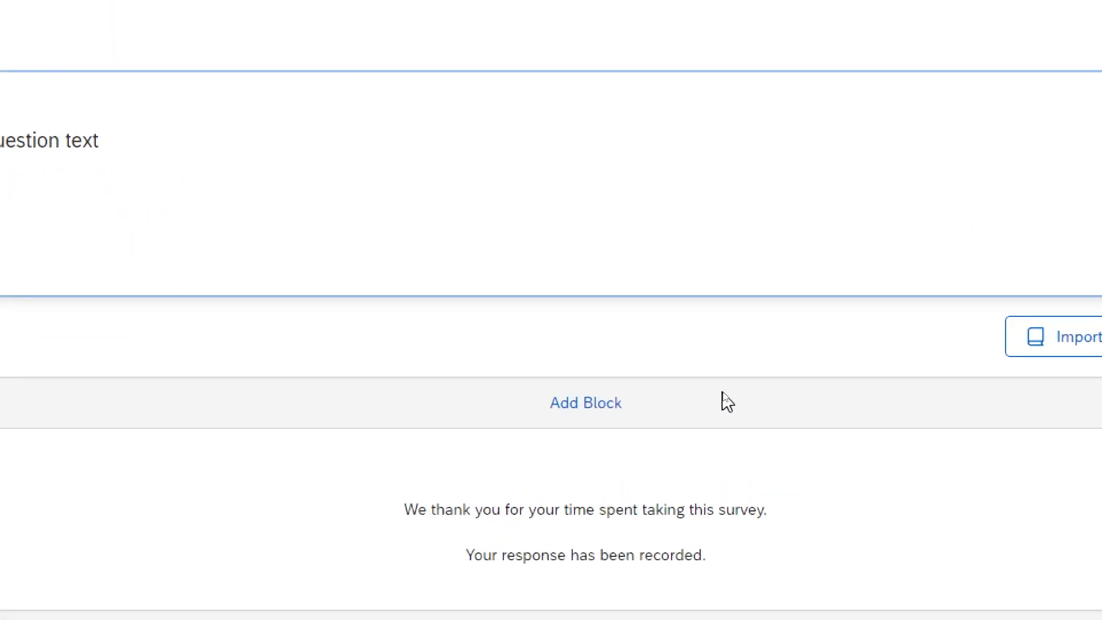
Step: Add a new block, move it above the Default Question Block, and insert a Text / Graphic question in it
{"action": "left_click", "coordinate": [661, 398]}
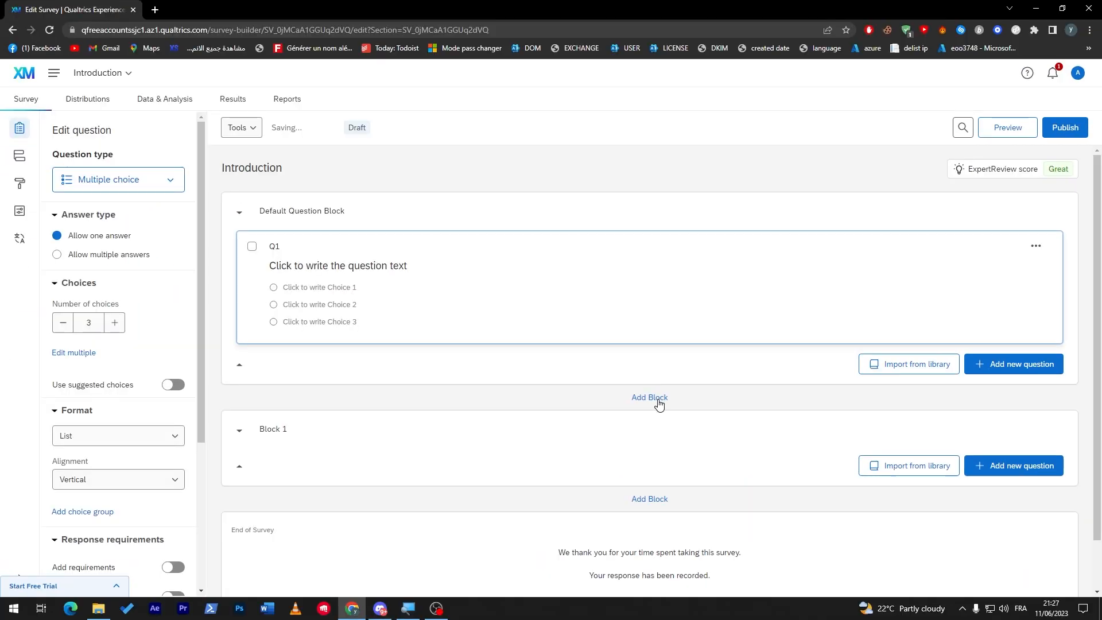
{"action": "left_click_drag", "start_coordinate": [580, 433], "coordinate": [447, 179]}
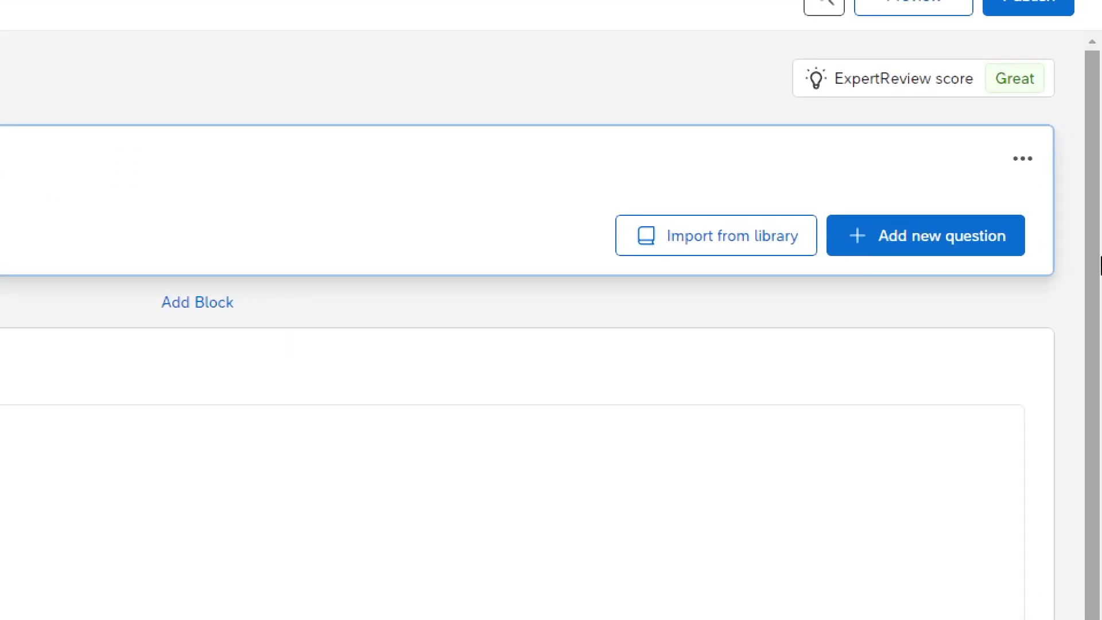
{"action": "left_click", "coordinate": [952, 240]}
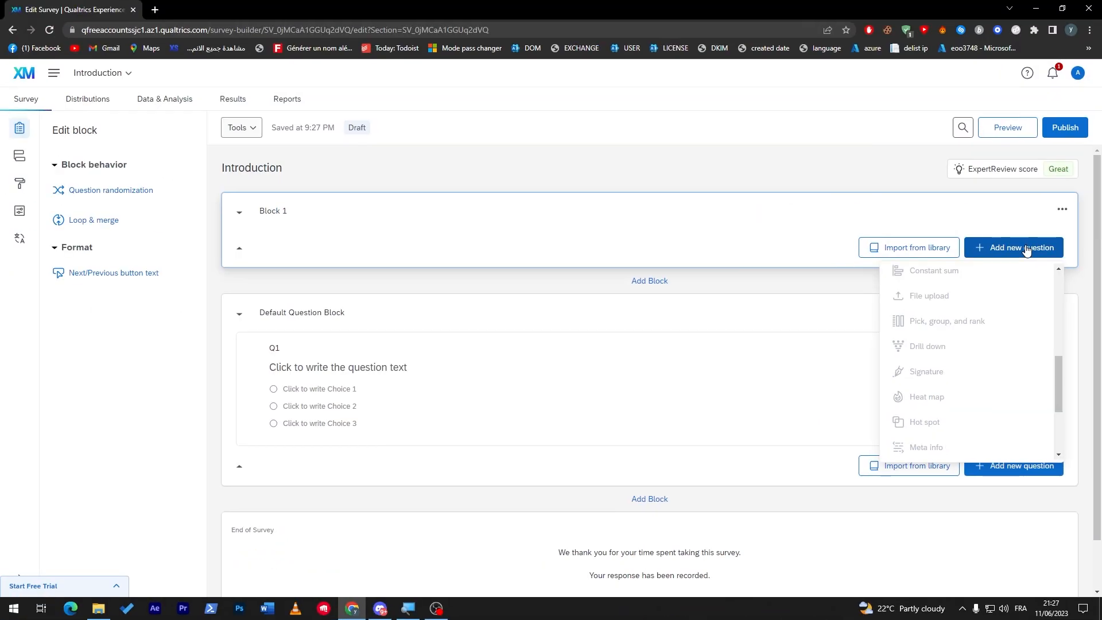
{"action": "scroll", "coordinate": [1061, 351], "scroll_direction": "up", "scroll_amount": 5}
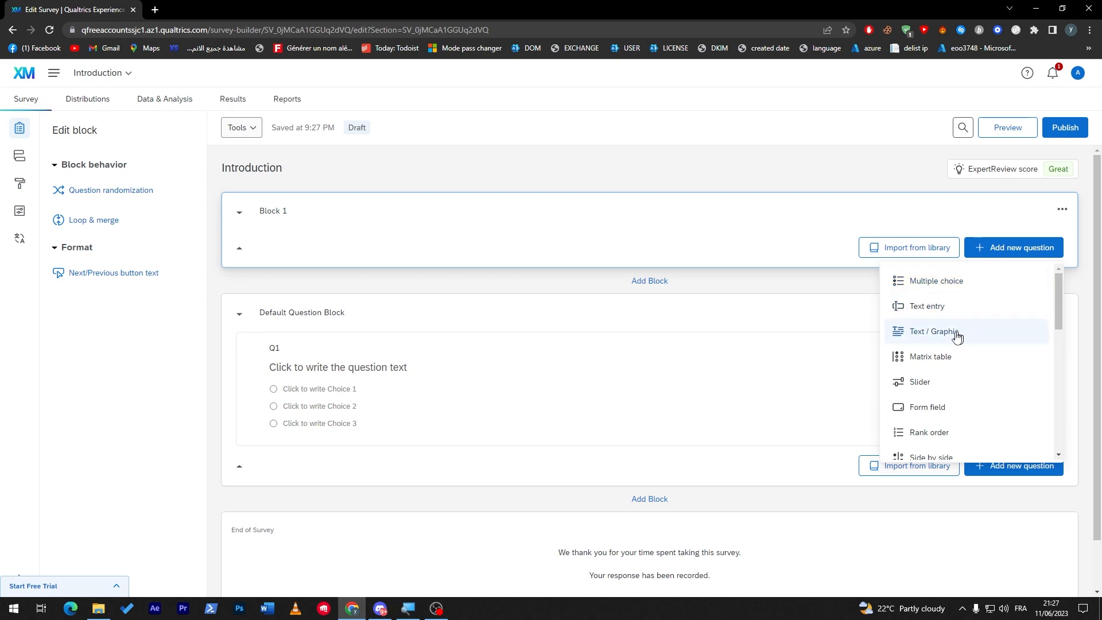
{"action": "scroll", "coordinate": [948, 345], "scroll_direction": "down", "scroll_amount": 5}
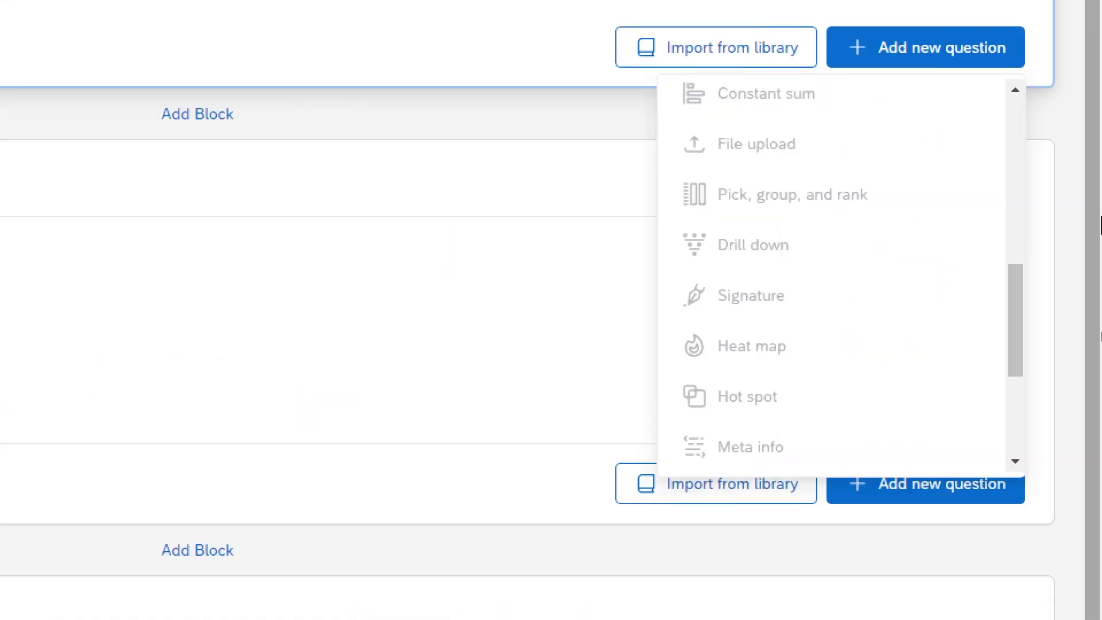
{"action": "left_click_drag", "start_coordinate": [1057, 367], "coordinate": [1060, 277]}
{"action": "left_click_drag", "start_coordinate": [1023, 115], "coordinate": [1020, 87]}
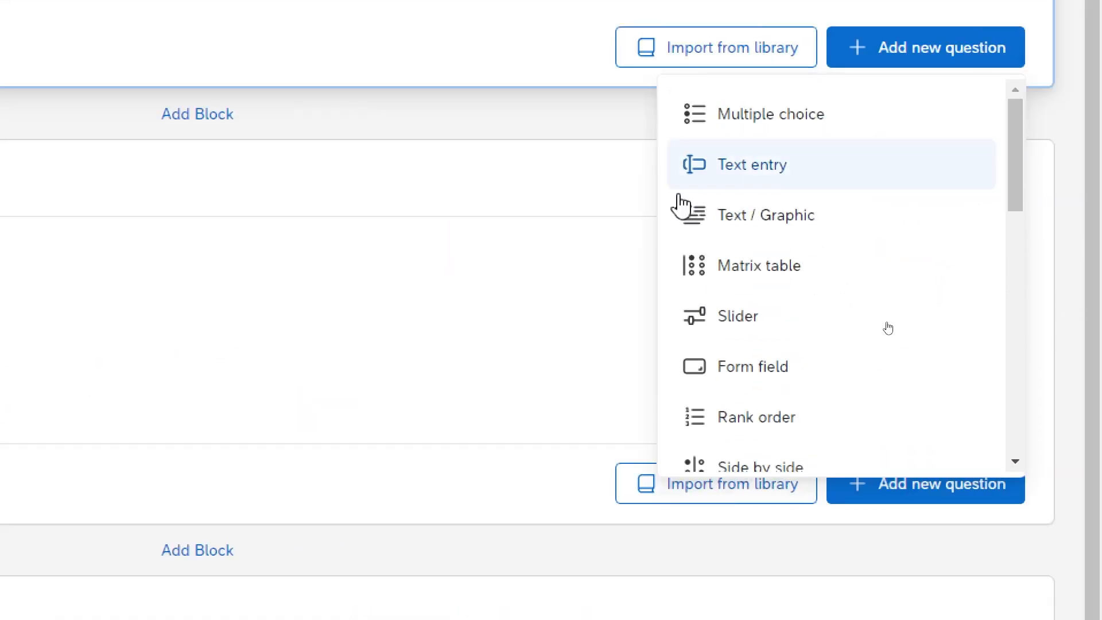
{"action": "left_click", "coordinate": [762, 237]}
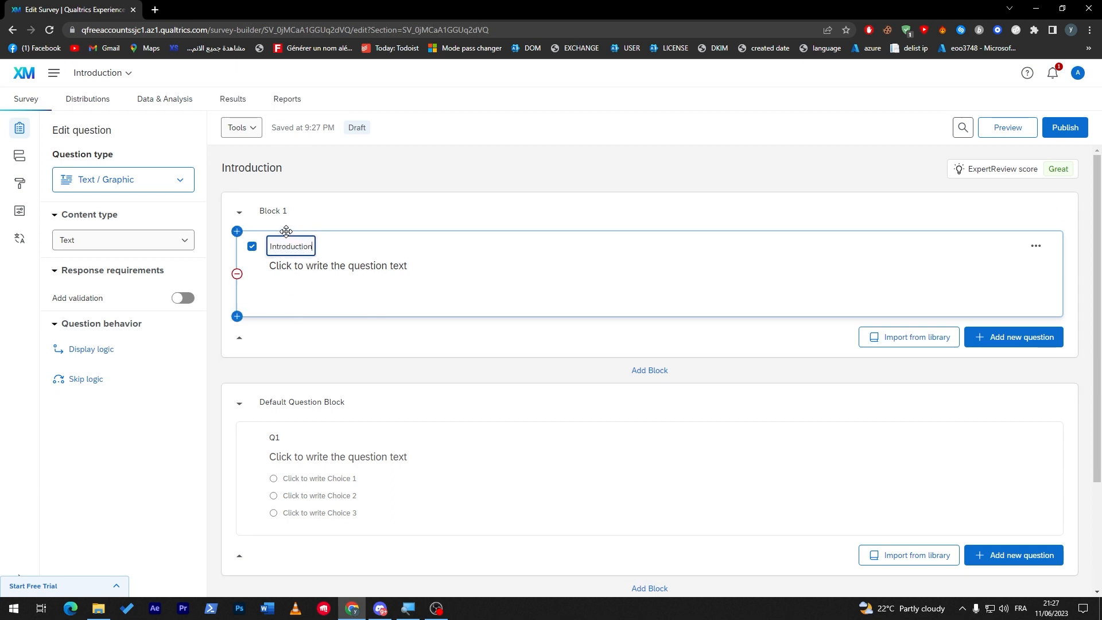
Step: Label the Text / Graphic question "Introduction" and give its block the same name
{"action": "left_click", "coordinate": [280, 213]}
{"action": "left_click", "coordinate": [291, 246]}
{"action": "key", "text": "ctrl+c"}
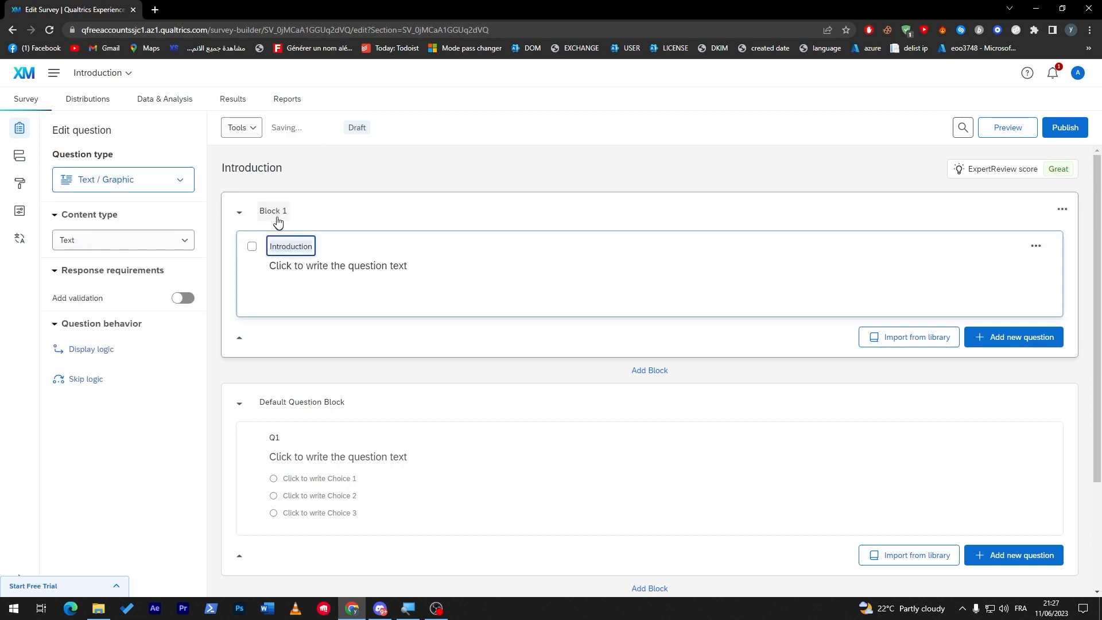
{"action": "left_click", "coordinate": [276, 216]}
{"action": "key", "text": "ctrl+v"}
Step: Rename the Default Question Block to "Questions"
{"action": "left_click", "coordinate": [285, 404]}
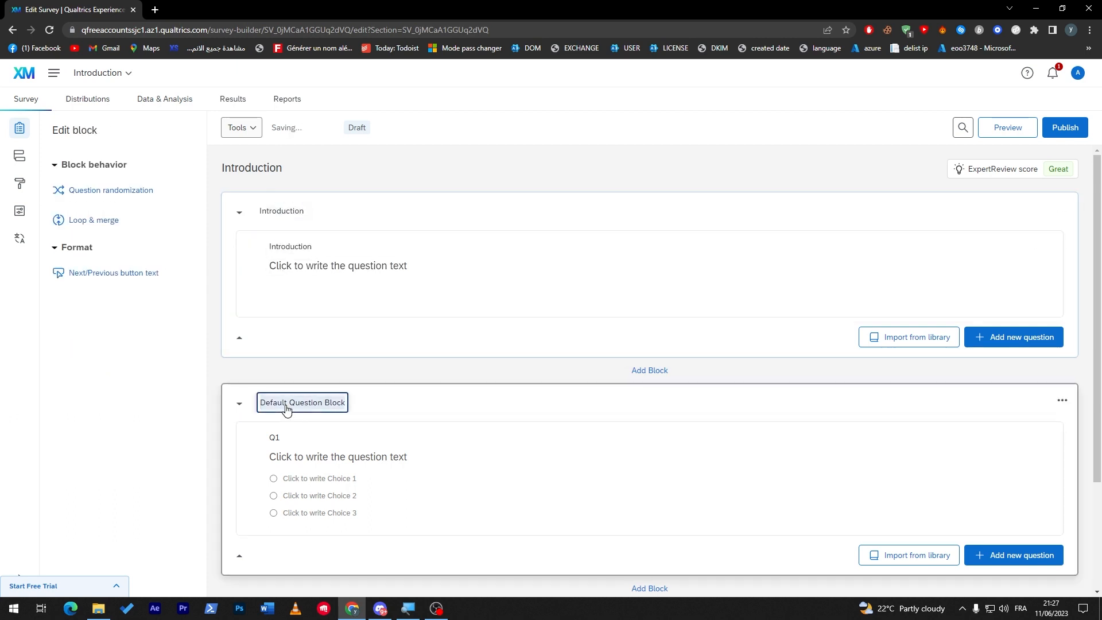
{"action": "type", "text": "Questions"}
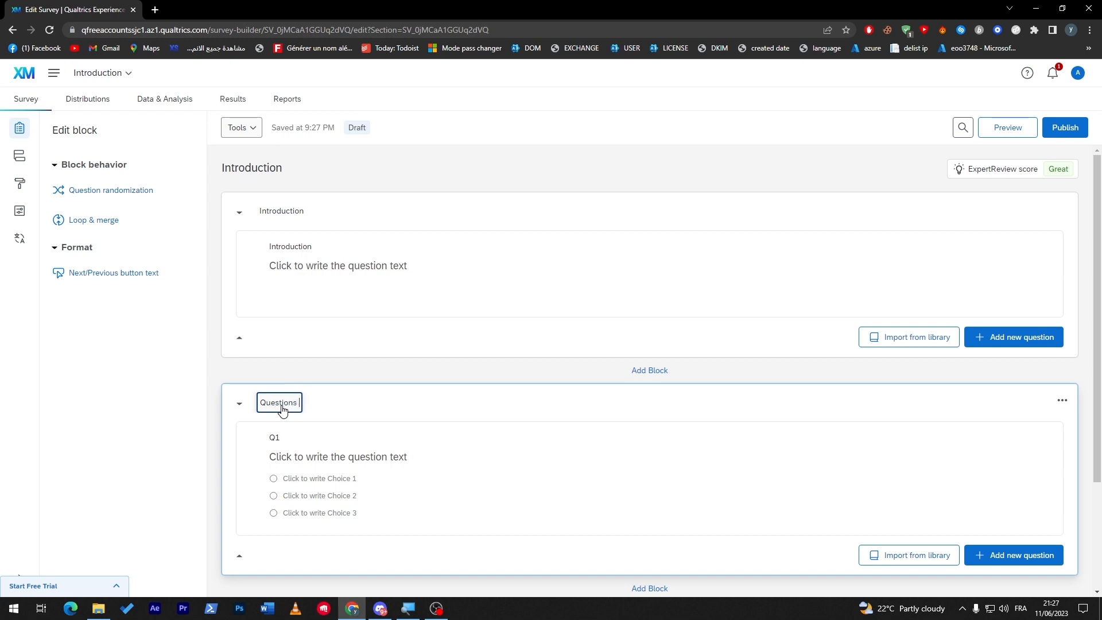
{"action": "left_click", "coordinate": [308, 376]}
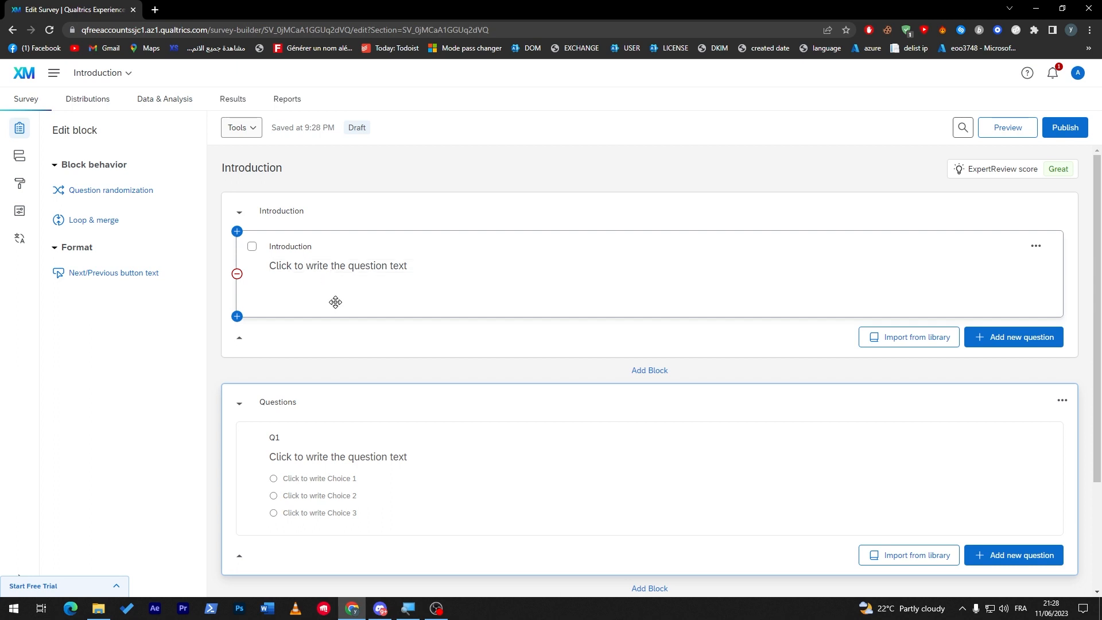
Step: Open ChatGPT alongside the survey and send the prompt "write me an introduction for football survey"
{"action": "left_click", "coordinate": [155, 10]}
{"action": "type", "text": "ch"}
{"action": "left_click", "coordinate": [152, 53]}
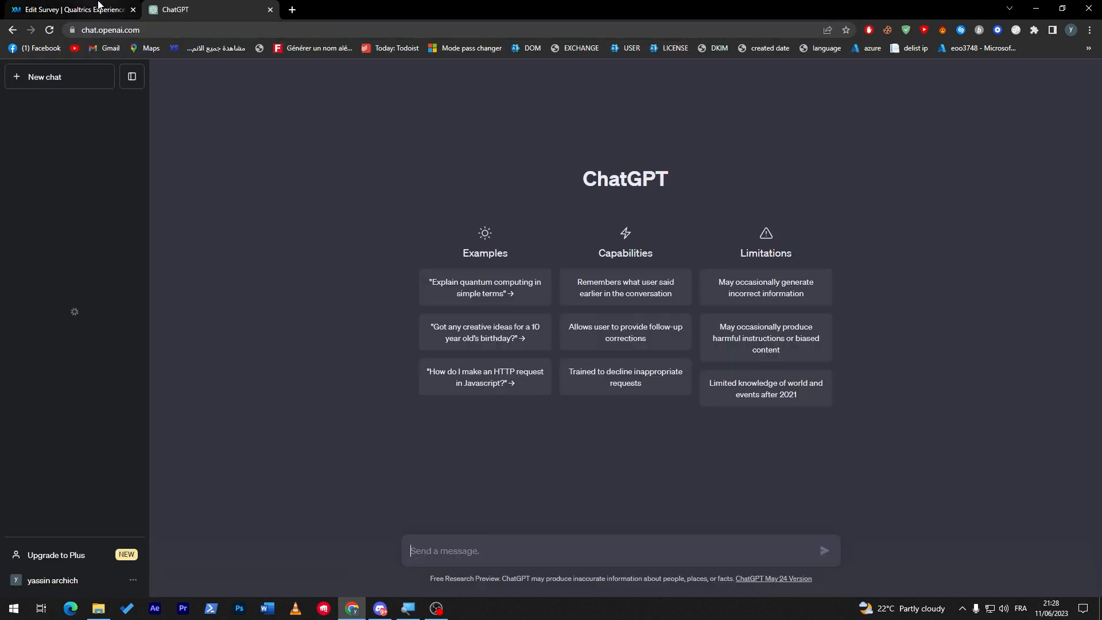
{"action": "type", "text": "write me an introduction for foot"}
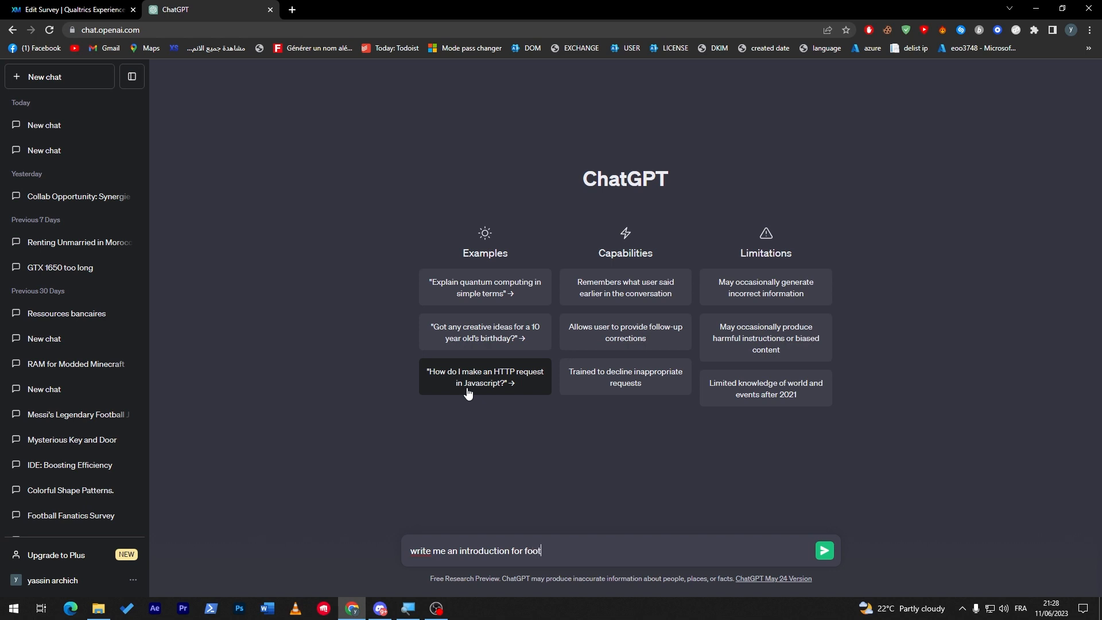
{"action": "type", "text": "ball survey"}
{"action": "key", "text": "Return"}
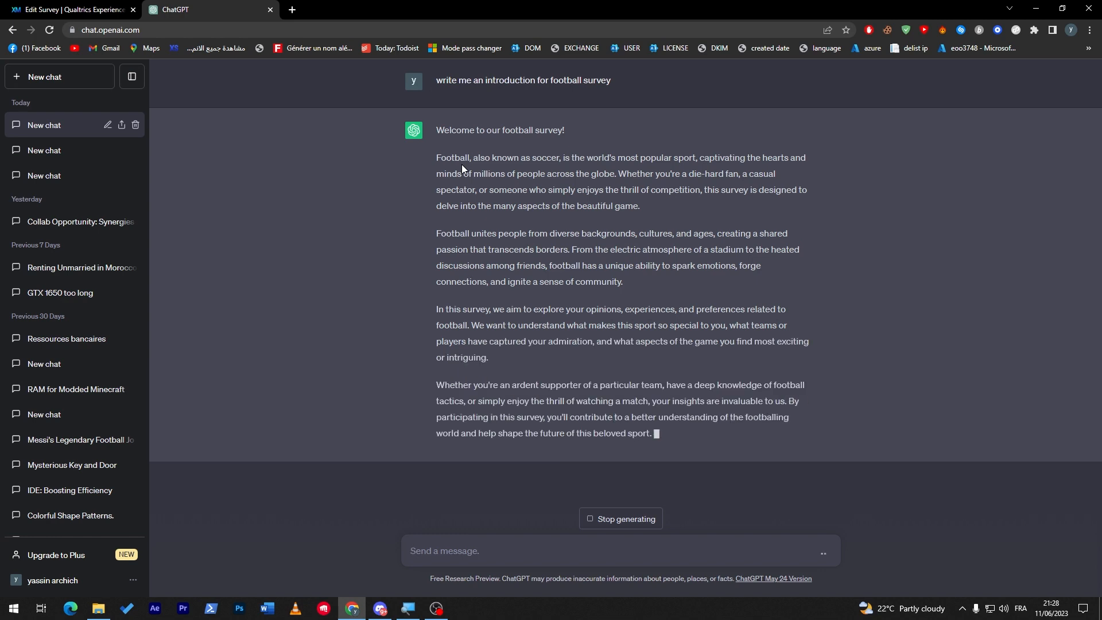
Step: Copy the generated introduction without its welcome line and paste it into Qualtrics as the Introduction question's text
{"action": "mouse_move", "coordinate": [425, 119]}
{"action": "left_mouse_down"}
{"action": "mouse_move", "coordinate": [476, 154]}
{"action": "mouse_move", "coordinate": [624, 424]}
{"action": "mouse_move", "coordinate": [518, 311]}
{"action": "mouse_move", "coordinate": [441, 127]}
{"action": "left_mouse_up"}
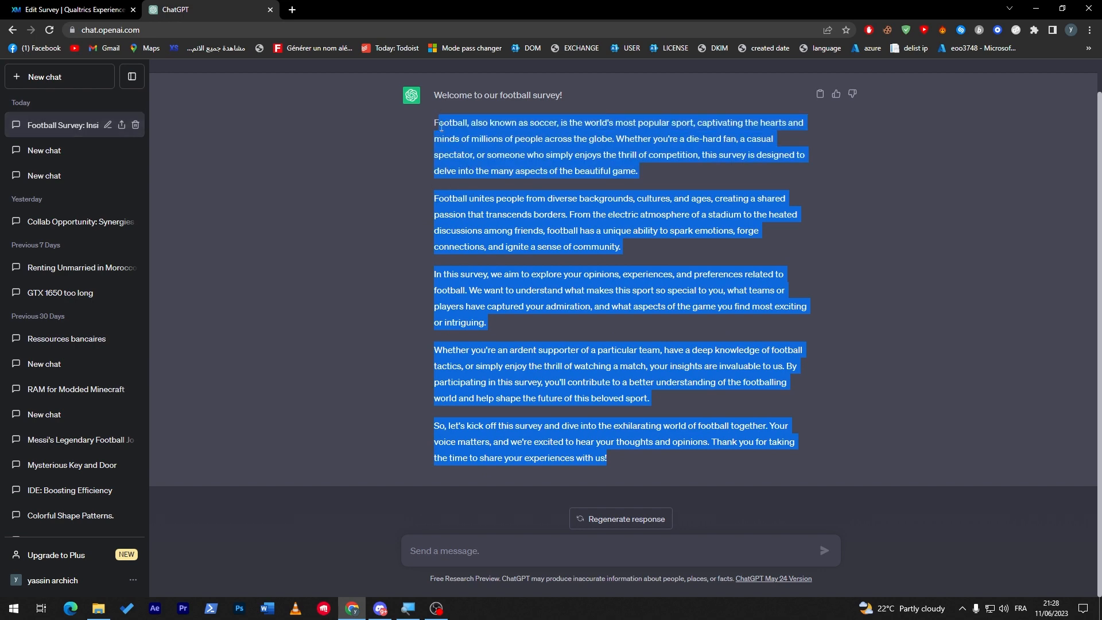
{"action": "left_click", "coordinate": [115, 10]}
{"action": "left_click", "coordinate": [325, 261]}
{"action": "left_click", "coordinate": [351, 265]}
{"action": "left_click_drag", "start_coordinate": [408, 266], "coordinate": [269, 266]}
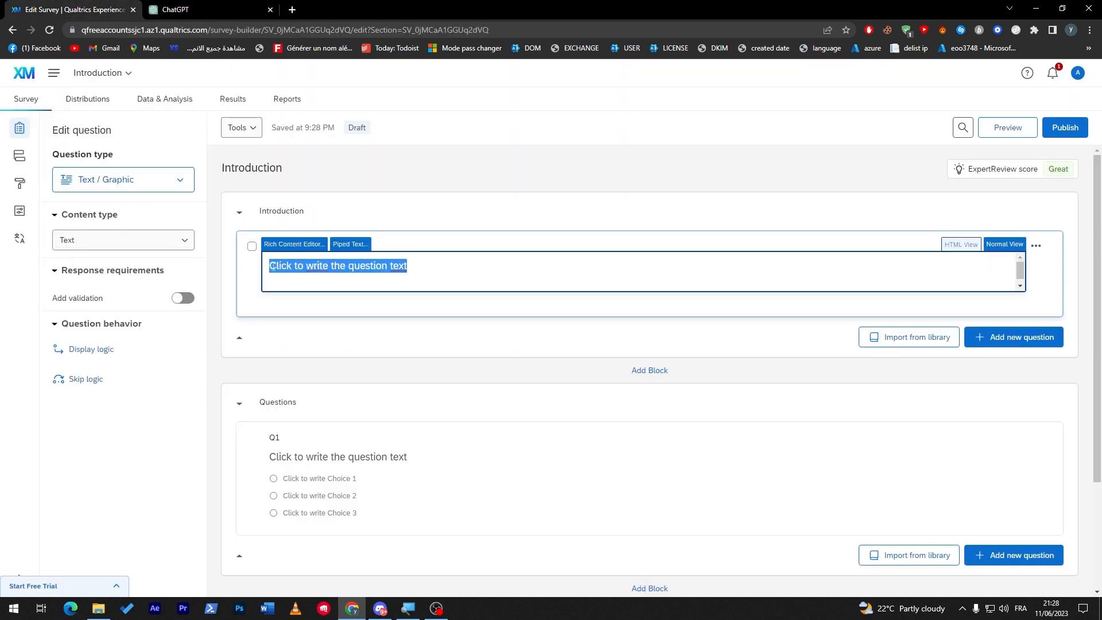
{"action": "key", "text": "ctrl+v"}
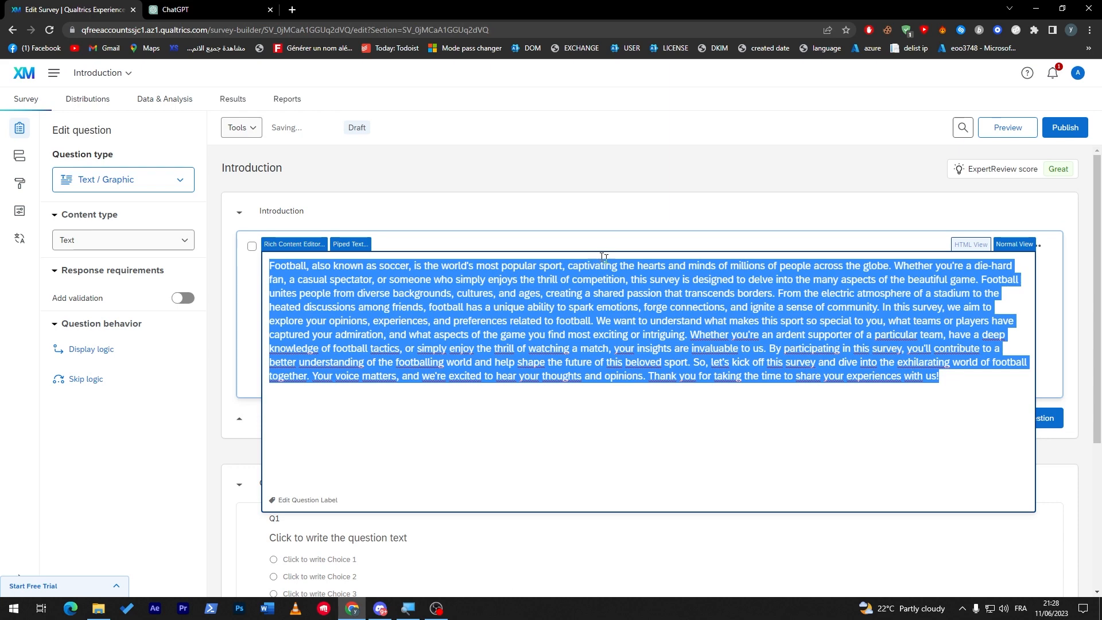
{"action": "left_click", "coordinate": [1085, 337]}
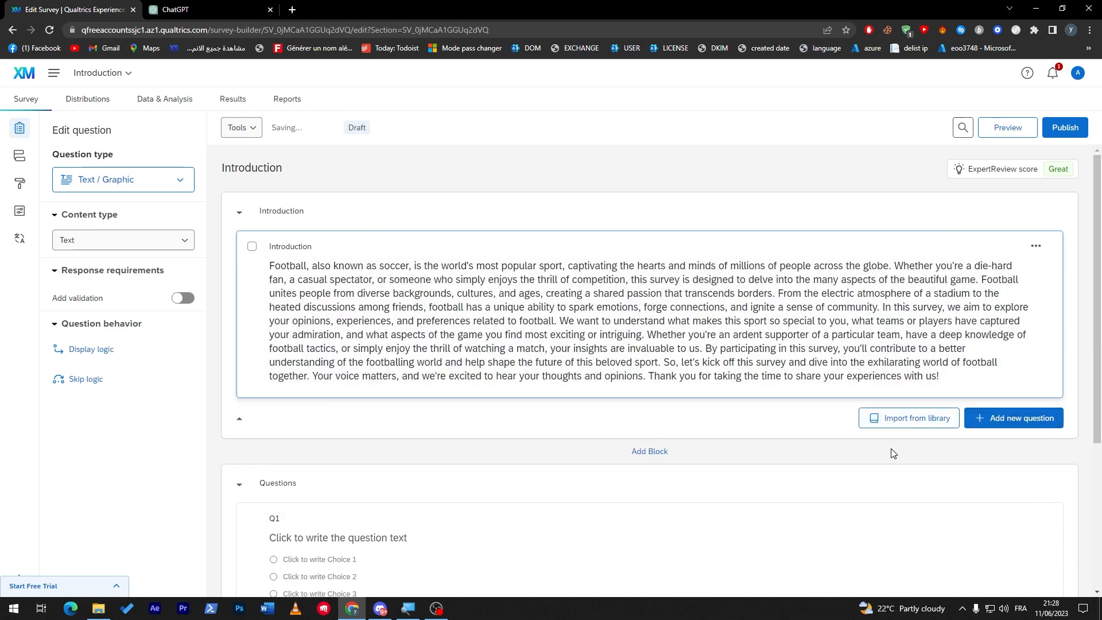
{"action": "left_click", "coordinate": [252, 247]}
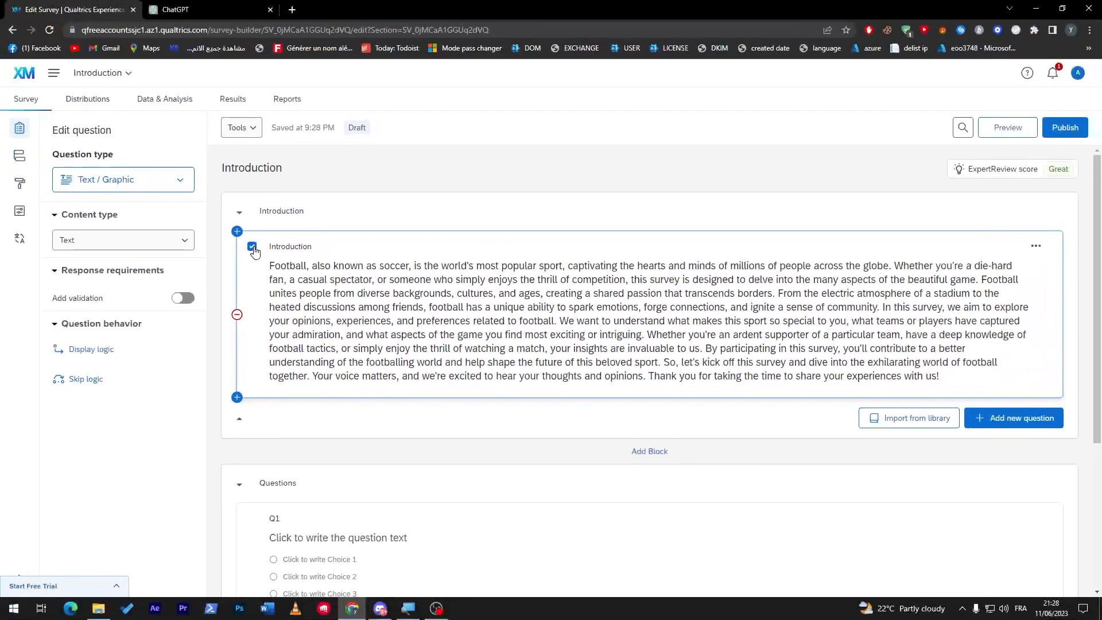
Step: Insert four more multiple choice questions above Q1 in the Questions block
{"action": "scroll", "coordinate": [1100, 296], "scroll_direction": "down", "scroll_amount": 4}
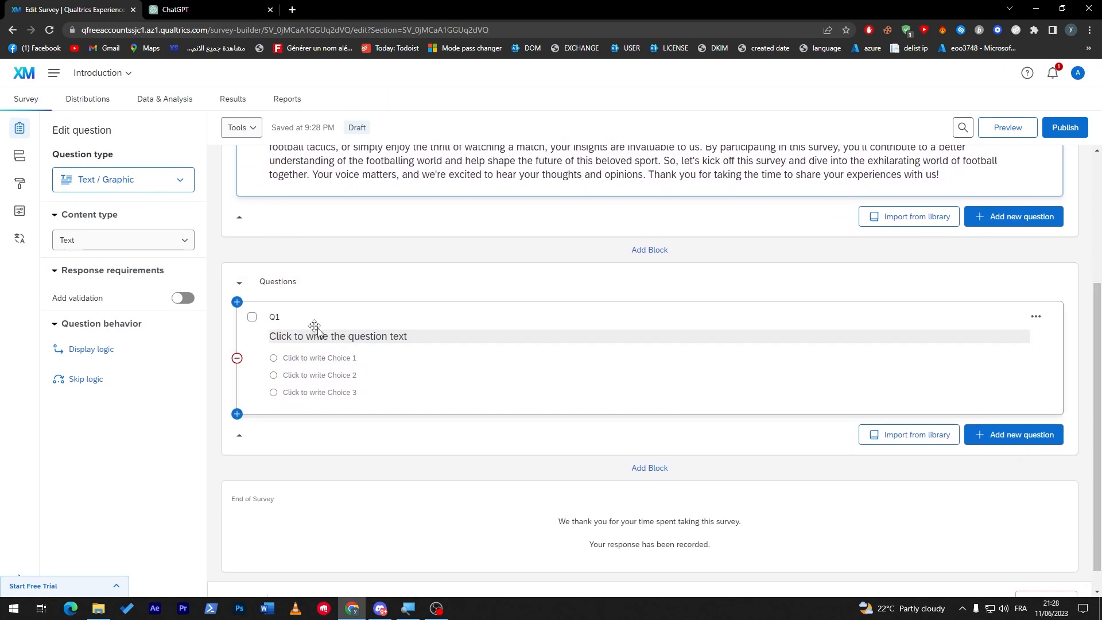
{"action": "left_click", "coordinate": [237, 302]}
{"action": "left_click", "coordinate": [237, 303]}
{"action": "left_click", "coordinate": [237, 303]}
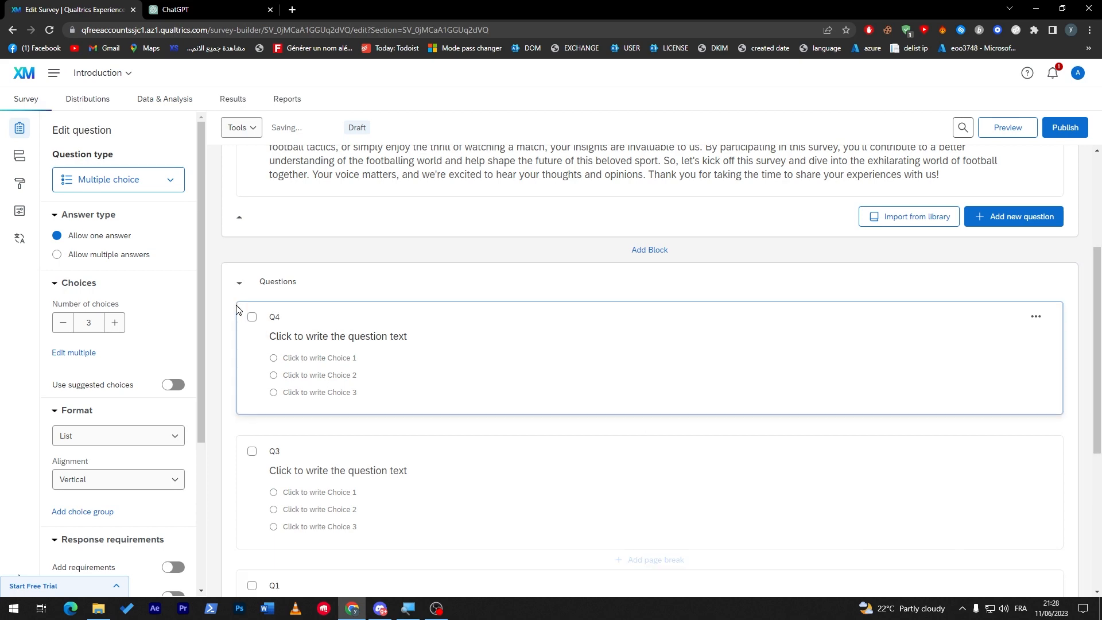
{"action": "left_click", "coordinate": [237, 303]}
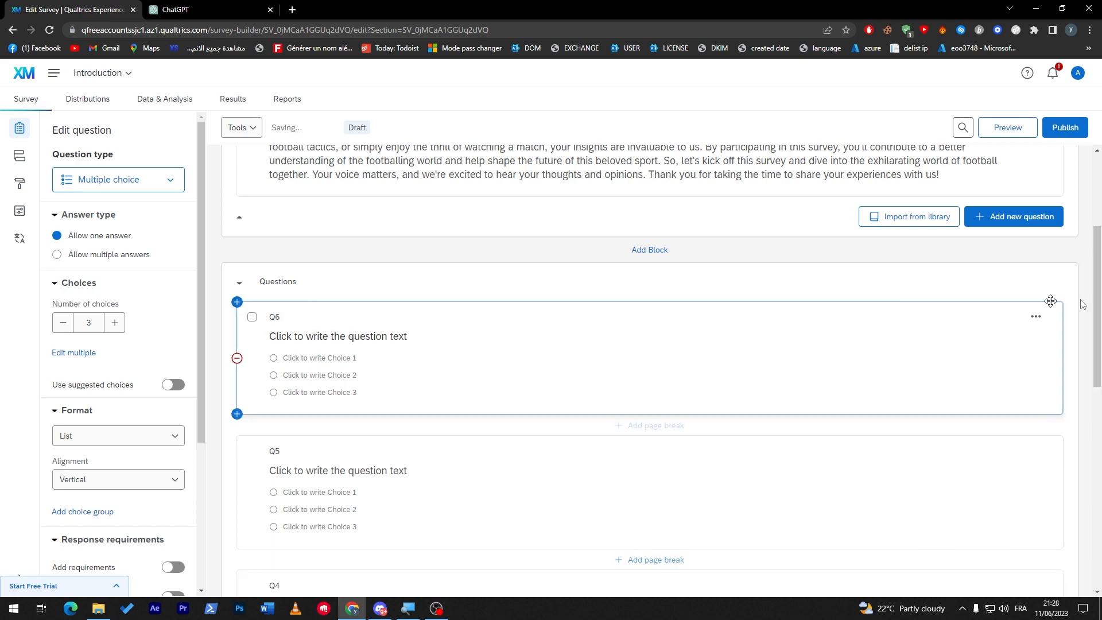
Step: Add a new block after the Questions block and name it "Conclusion"
{"action": "scroll", "coordinate": [601, 389], "scroll_direction": "up", "scroll_amount": 4}
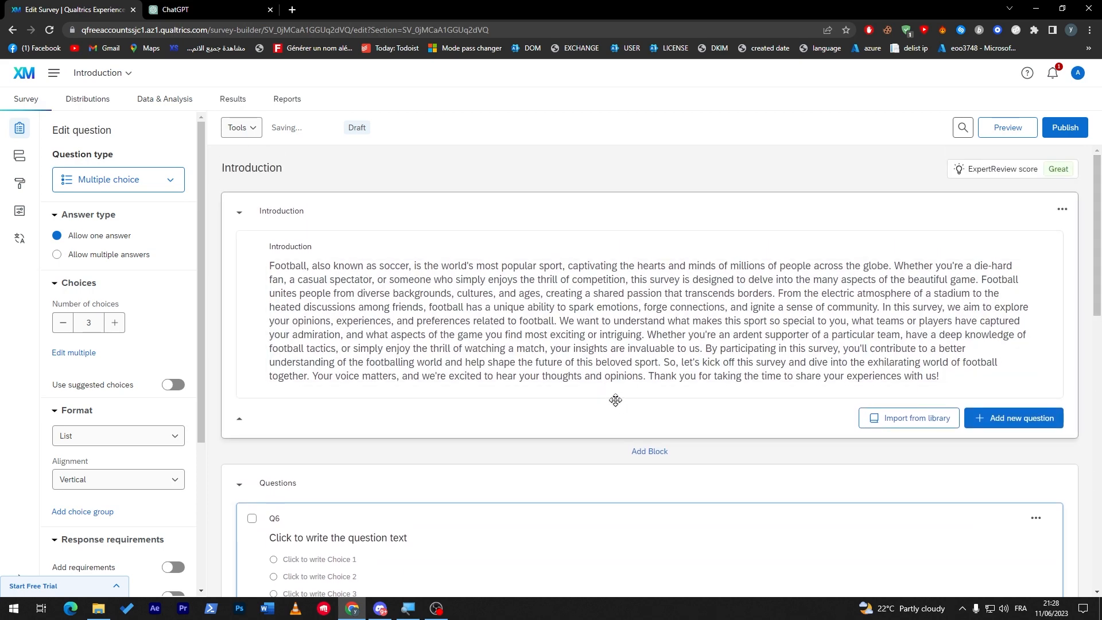
{"action": "left_click", "coordinate": [615, 394]}
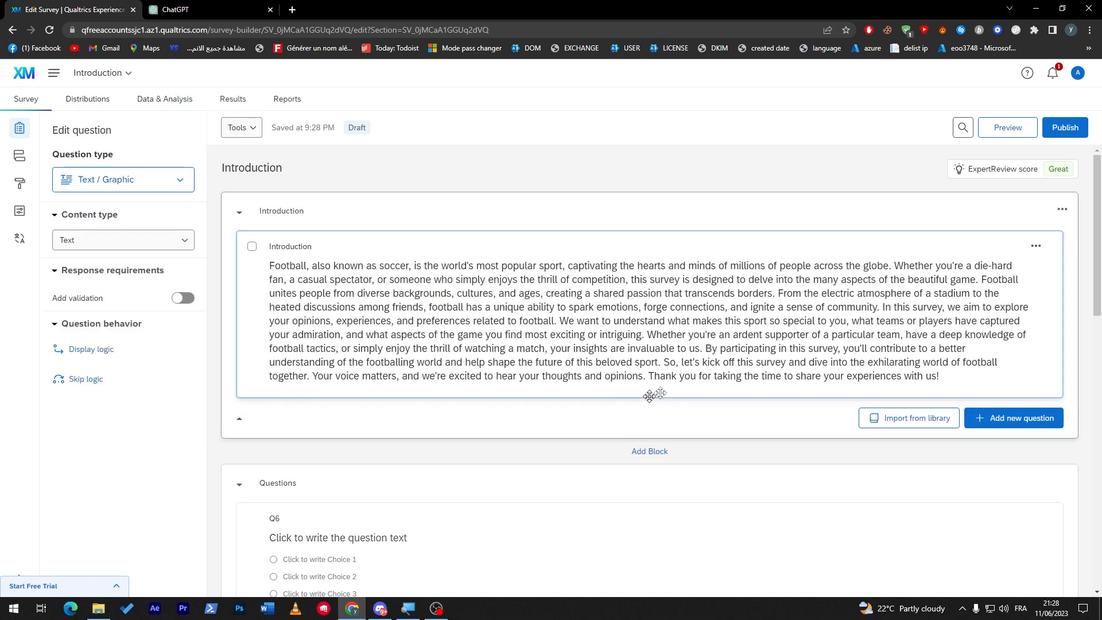
{"action": "scroll", "coordinate": [650, 395], "scroll_direction": "down", "scroll_amount": 10}
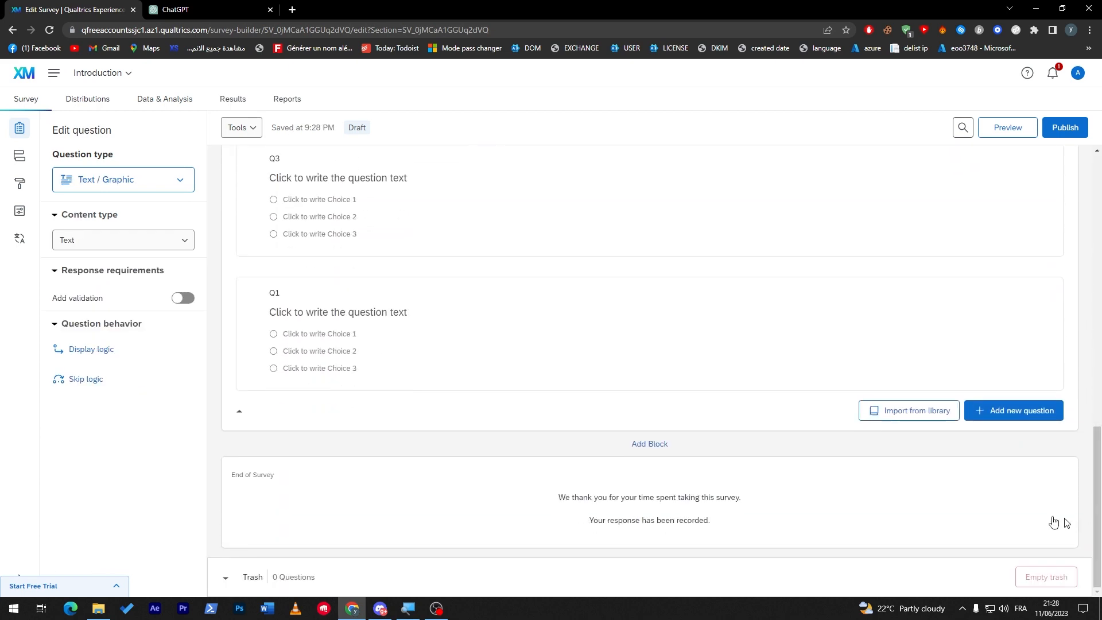
{"action": "left_click", "coordinate": [636, 446]}
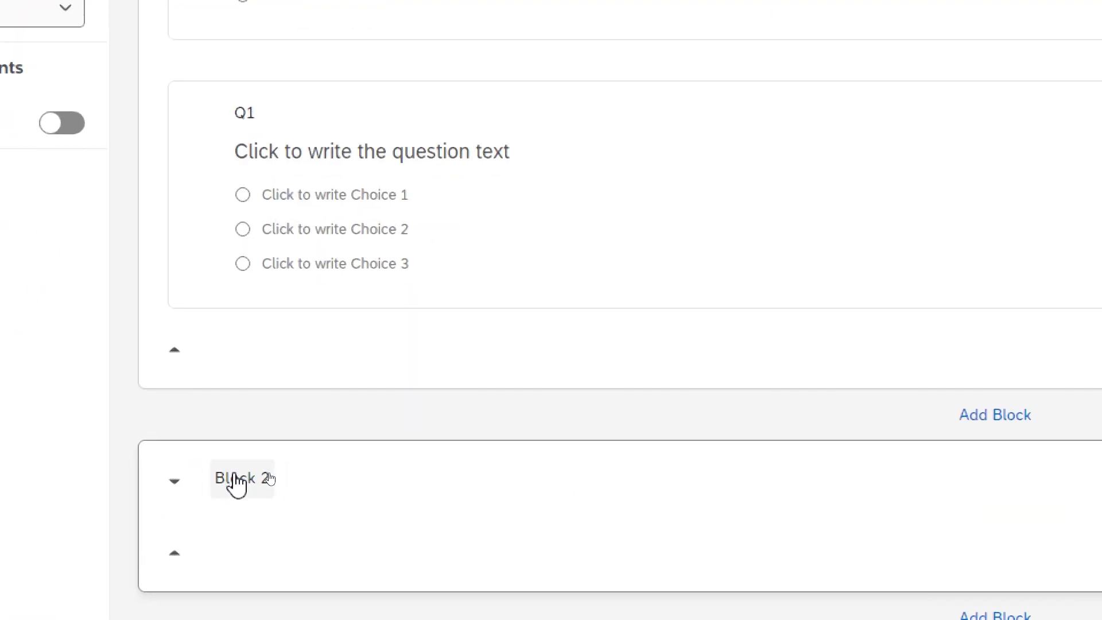
{"action": "left_click", "coordinate": [269, 476]}
{"action": "type", "text": "C"}
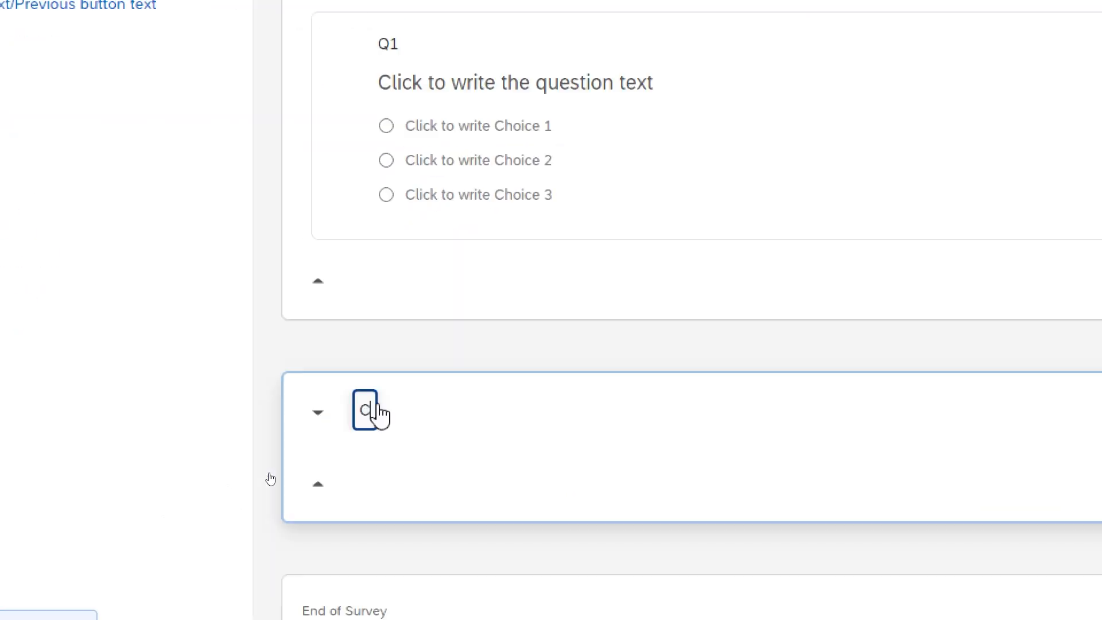
{"action": "type", "text": "onclusion"}
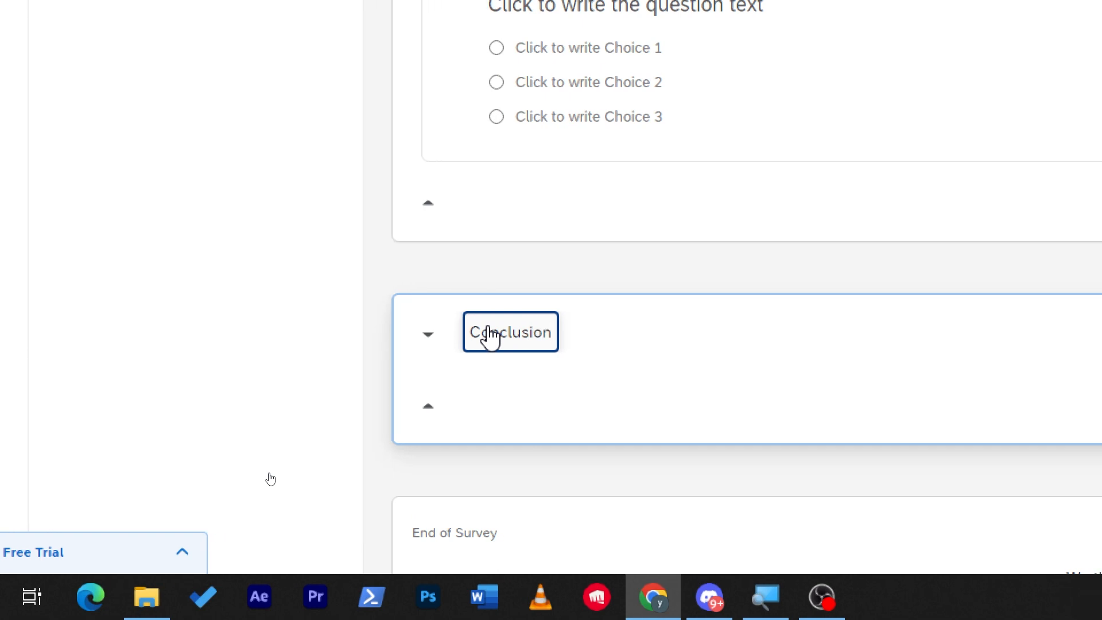
{"action": "left_click", "coordinate": [523, 453]}
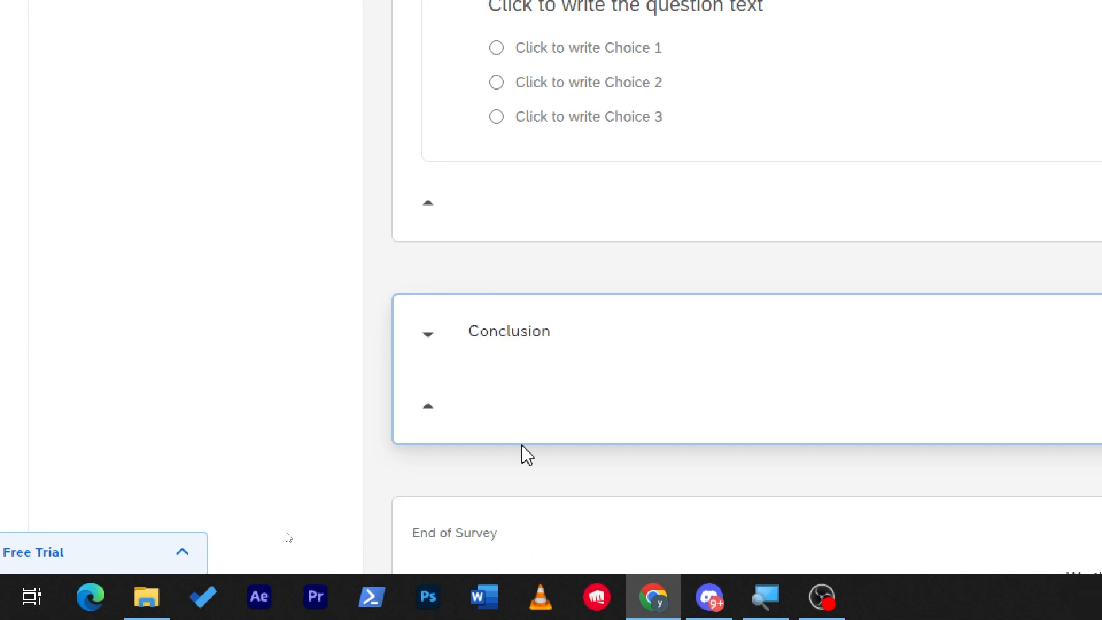
Step: Switch to ChatGPT, send the prompt "Now write me a conclusion" and copy the whole generated text for the survey
{"action": "left_click", "coordinate": [186, 9]}
{"action": "left_click", "coordinate": [460, 544]}
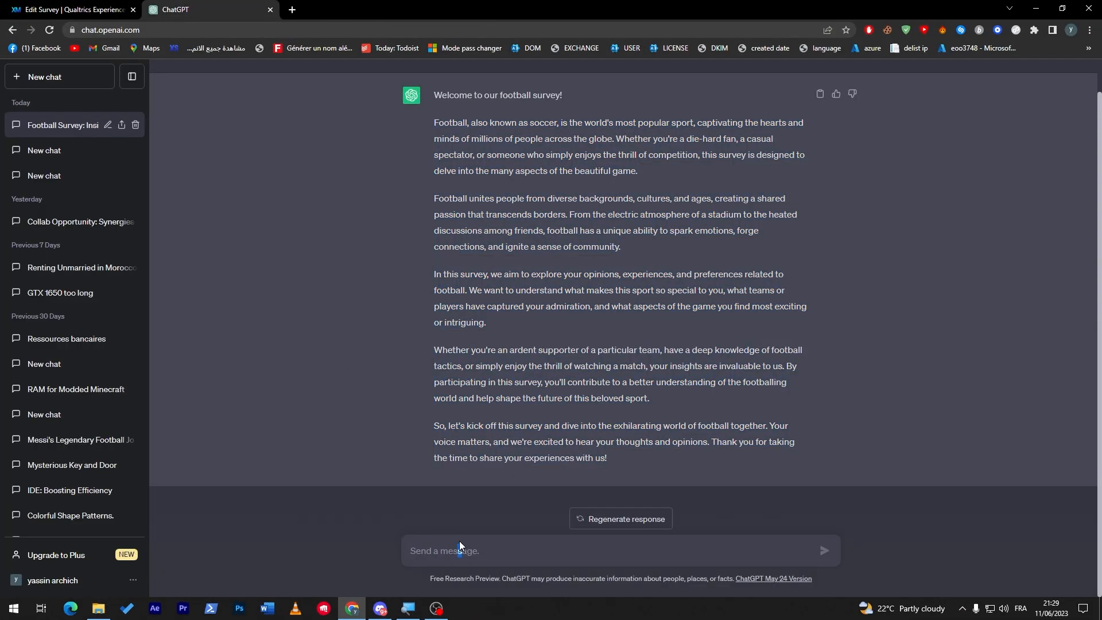
{"action": "type", "text": "Now write me a conclusion"}
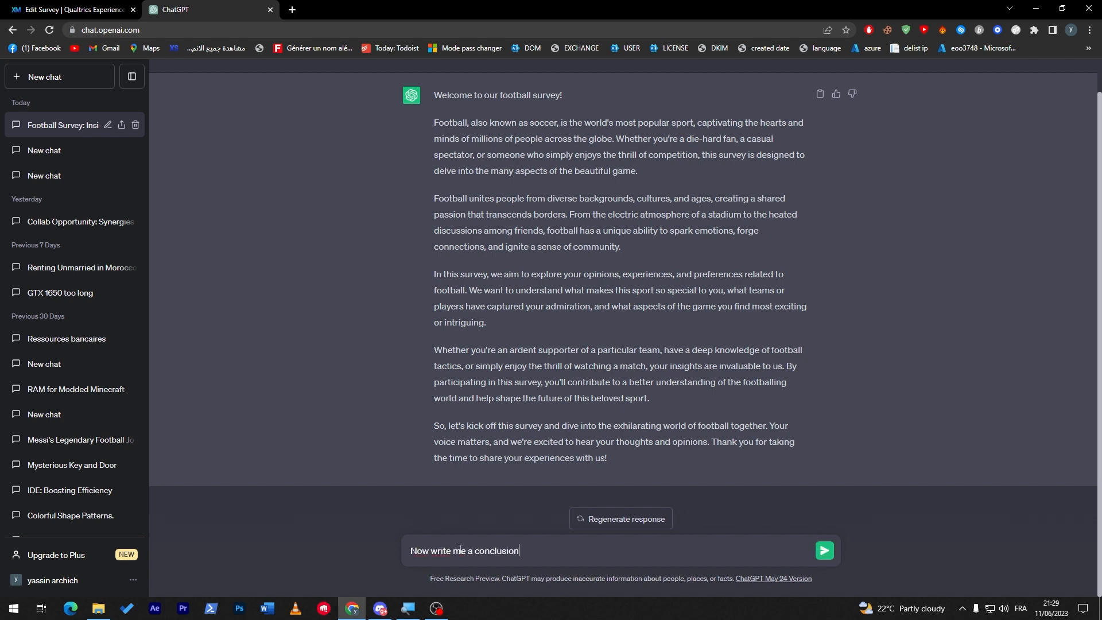
{"action": "key", "text": "Return"}
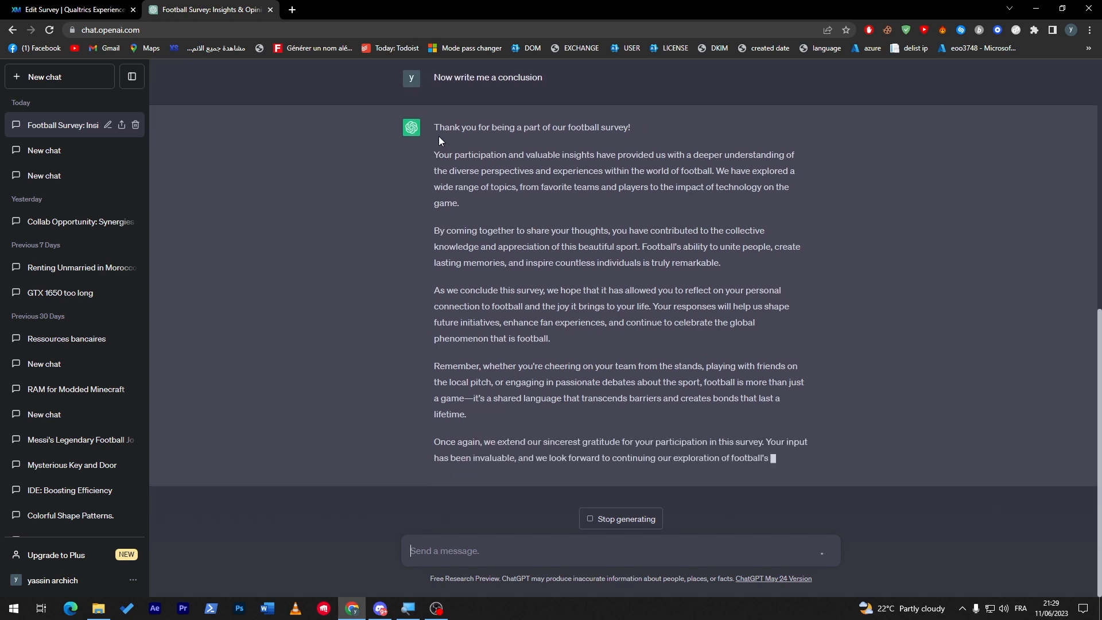
{"action": "left_click_drag", "start_coordinate": [436, 82], "coordinate": [770, 460]}
{"action": "left_click", "coordinate": [72, 10]}
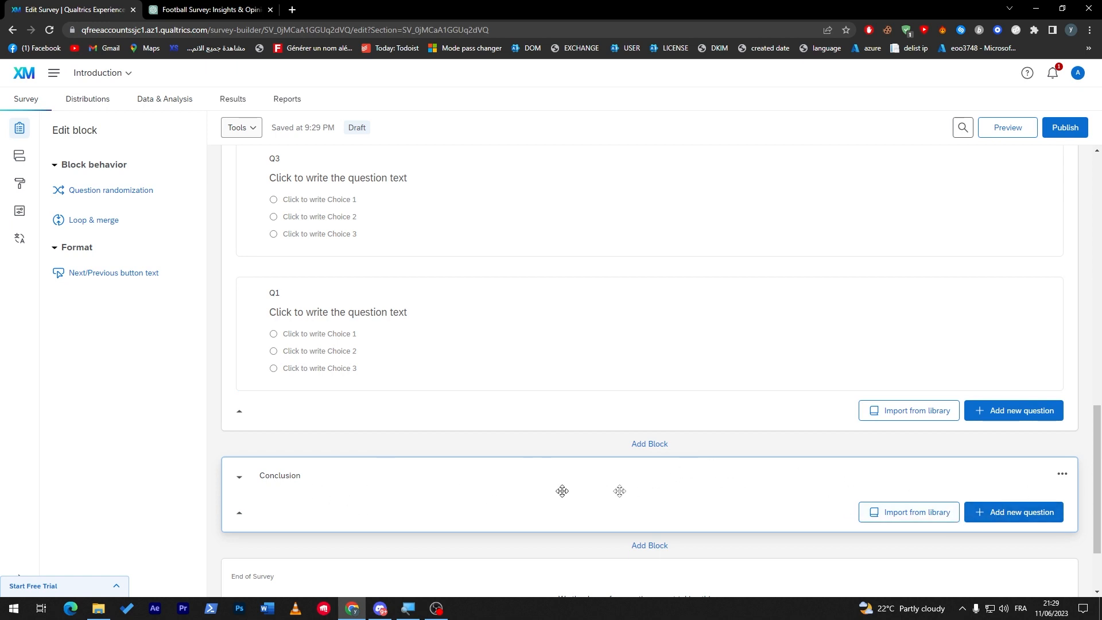
Step: Add a Text / Graphic question to the Conclusion block and paste the copied conclusion as its question text
{"action": "left_click", "coordinate": [1024, 518]}
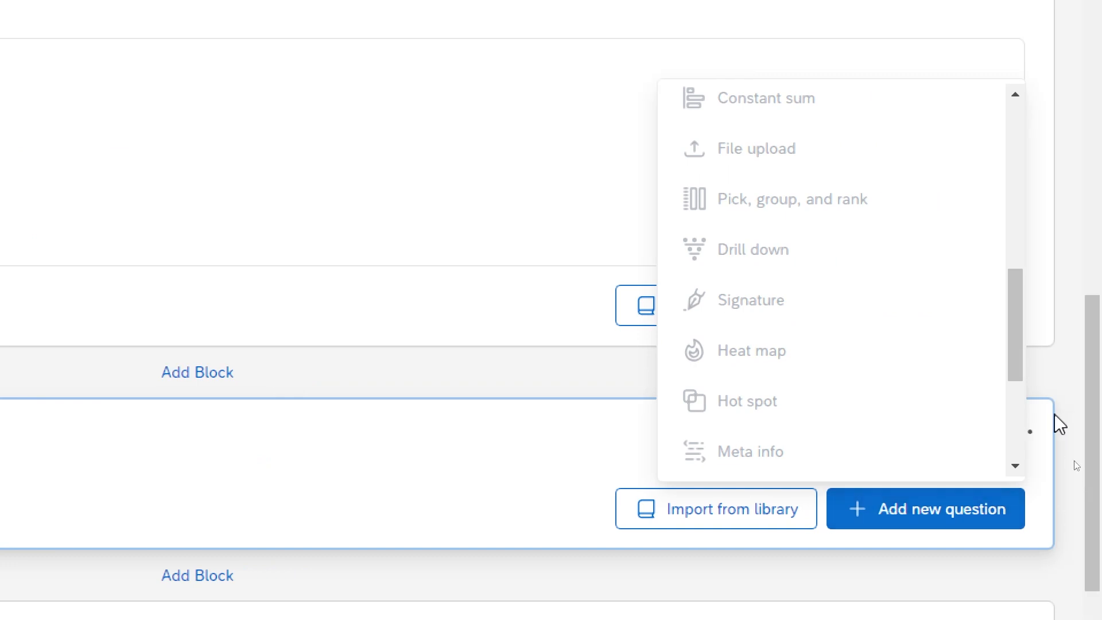
{"action": "left_click_drag", "start_coordinate": [1058, 399], "coordinate": [1058, 316]}
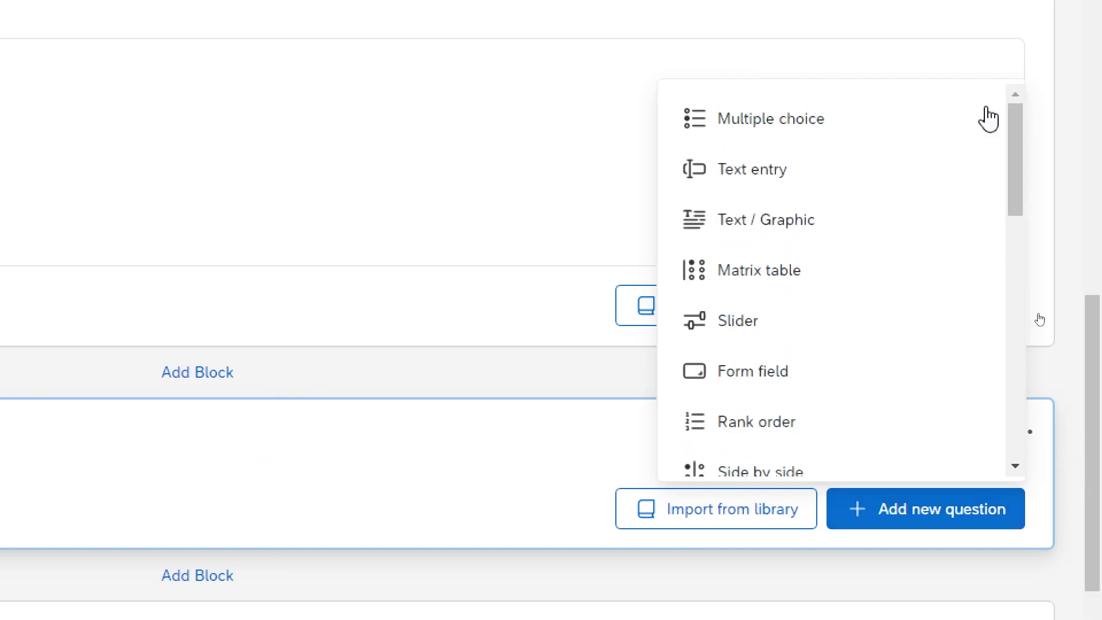
{"action": "left_click", "coordinate": [767, 237]}
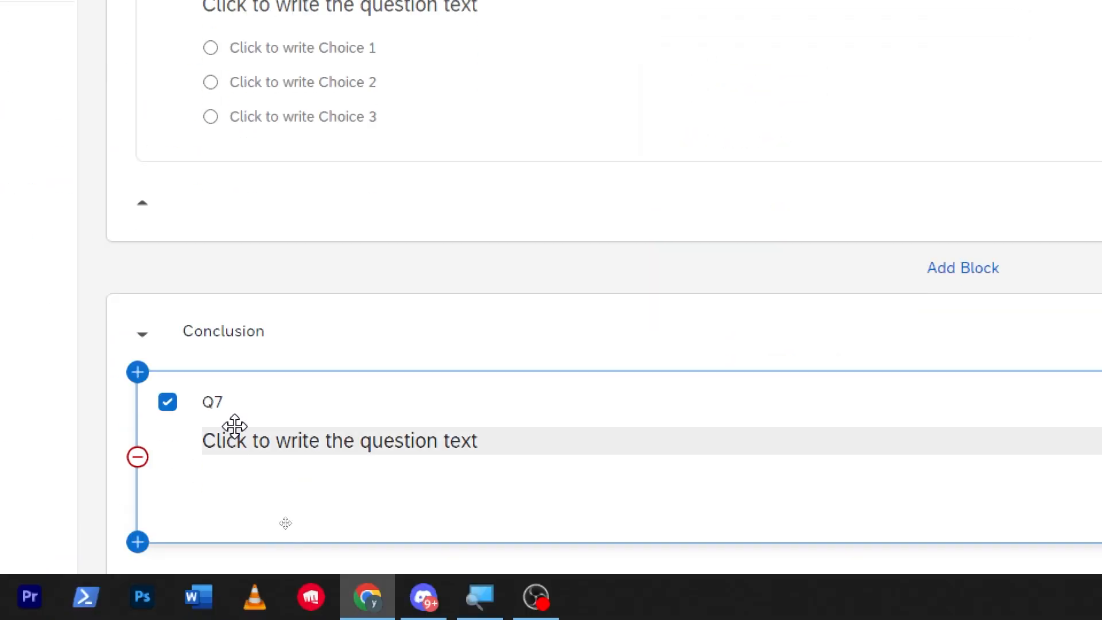
{"action": "left_click", "coordinate": [248, 440]}
{"action": "key", "text": "ctrl+v"}
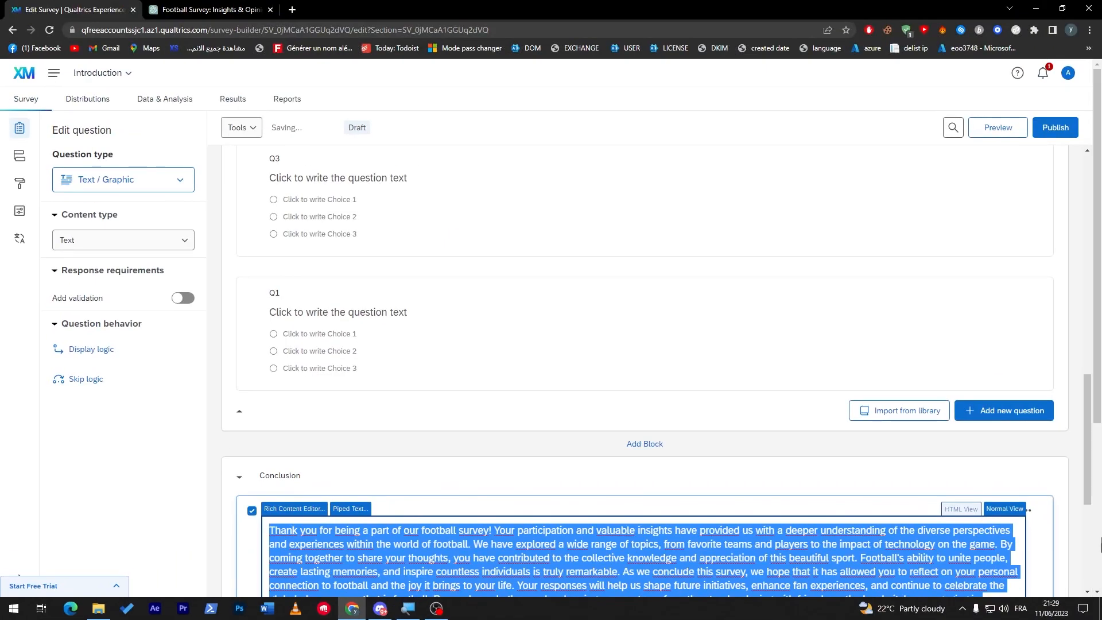
Step: Rename the Conclusion block's question label to "Thank Message"
{"action": "left_click", "coordinate": [1097, 451]}
{"action": "left_click_drag", "start_coordinate": [1097, 454], "coordinate": [1097, 524]}
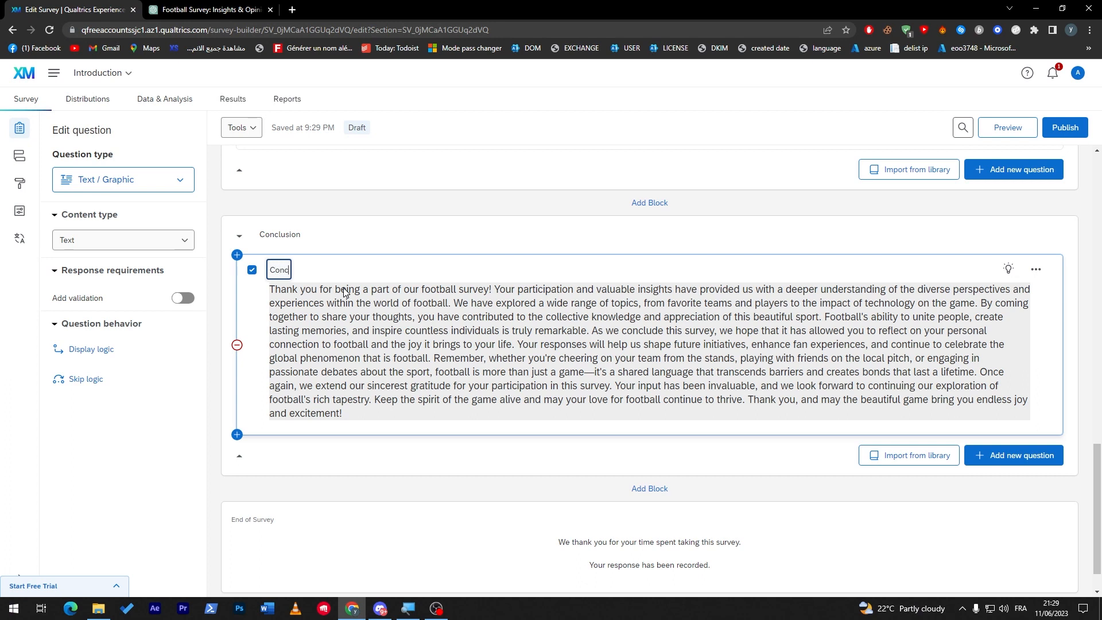
{"action": "type", "text": "Thanks Message"}
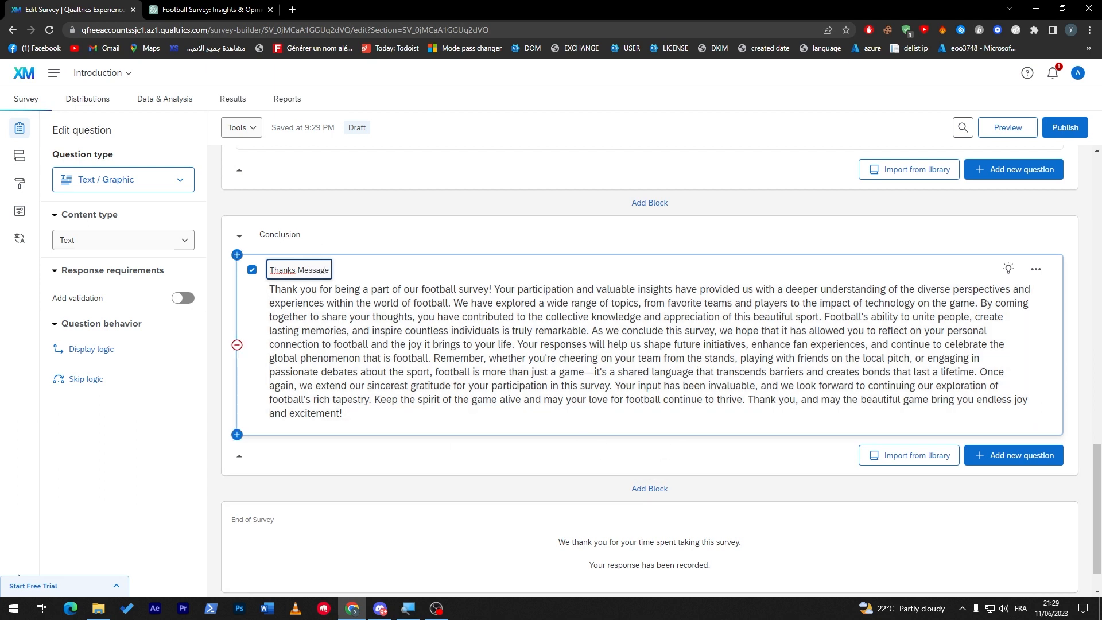
{"action": "key", "text": "BackSpace"}
{"action": "left_click", "coordinate": [437, 491]}
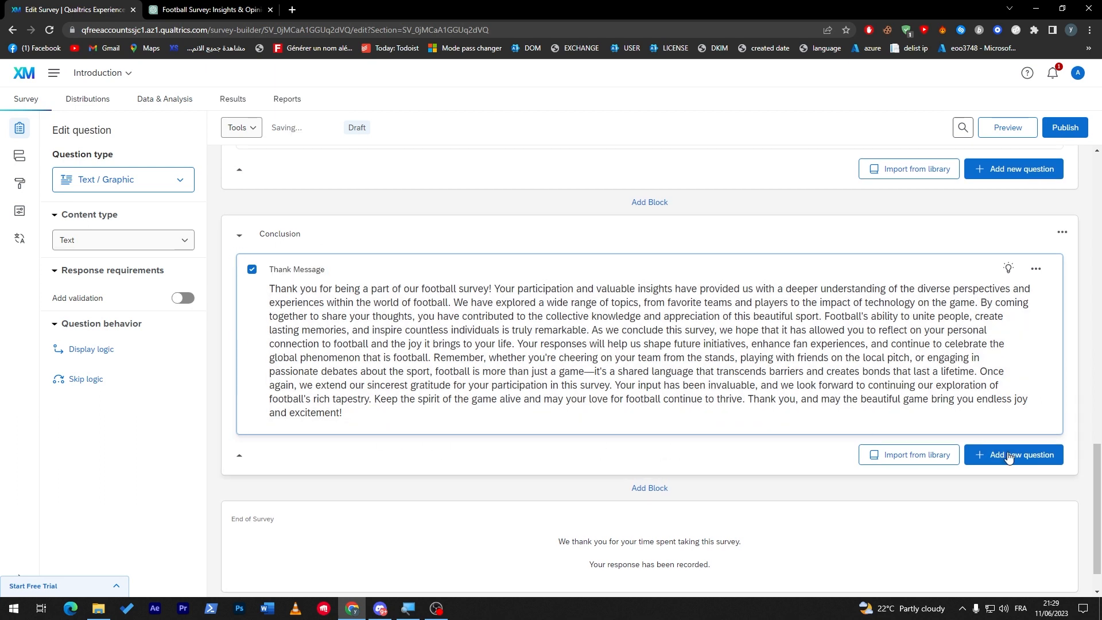
Step: Set the End of Survey message type to Custom
{"action": "scroll", "coordinate": [745, 499], "scroll_direction": "down", "scroll_amount": 1}
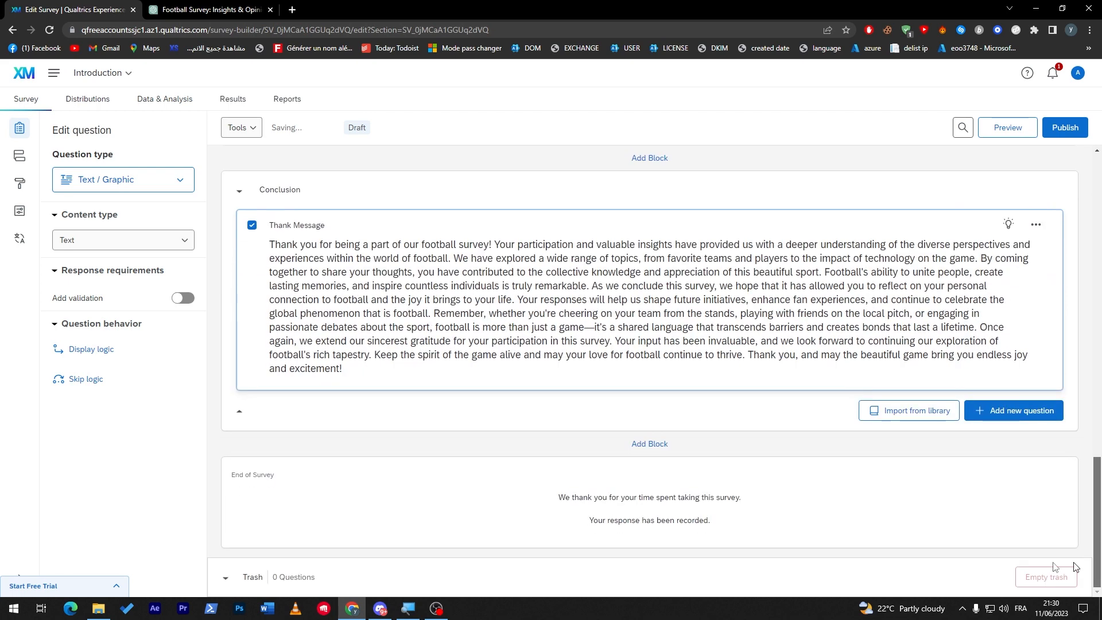
{"action": "left_click", "coordinate": [639, 509]}
{"action": "triple_click", "coordinate": [654, 500]}
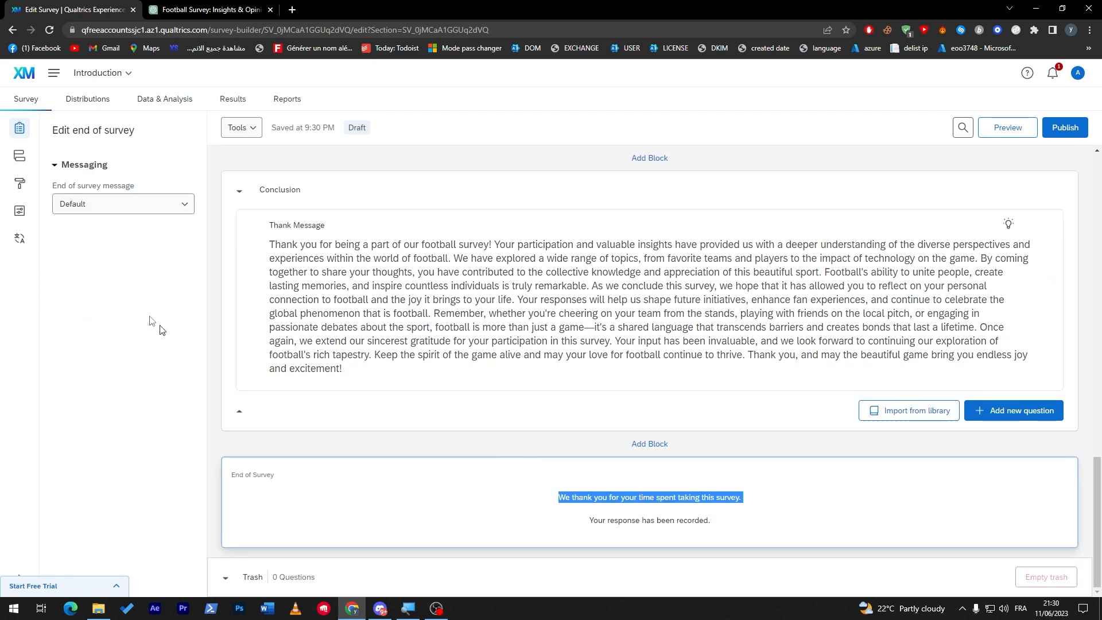
{"action": "left_click", "coordinate": [114, 201]}
{"action": "left_click", "coordinate": [118, 254]}
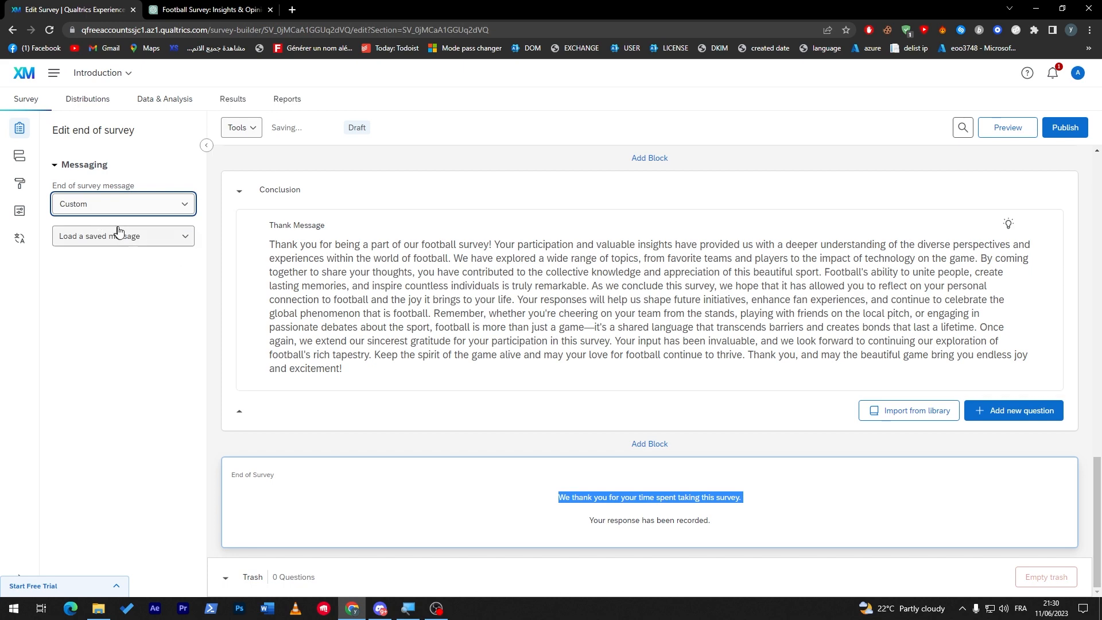
Step: Create a new end of survey message in the personal library with the copied conclusion text and the description "thank you", and save it
{"action": "left_click", "coordinate": [120, 236]}
{"action": "mouse_move", "coordinate": [129, 295]}
{"action": "mouse_move", "coordinate": [179, 273]}
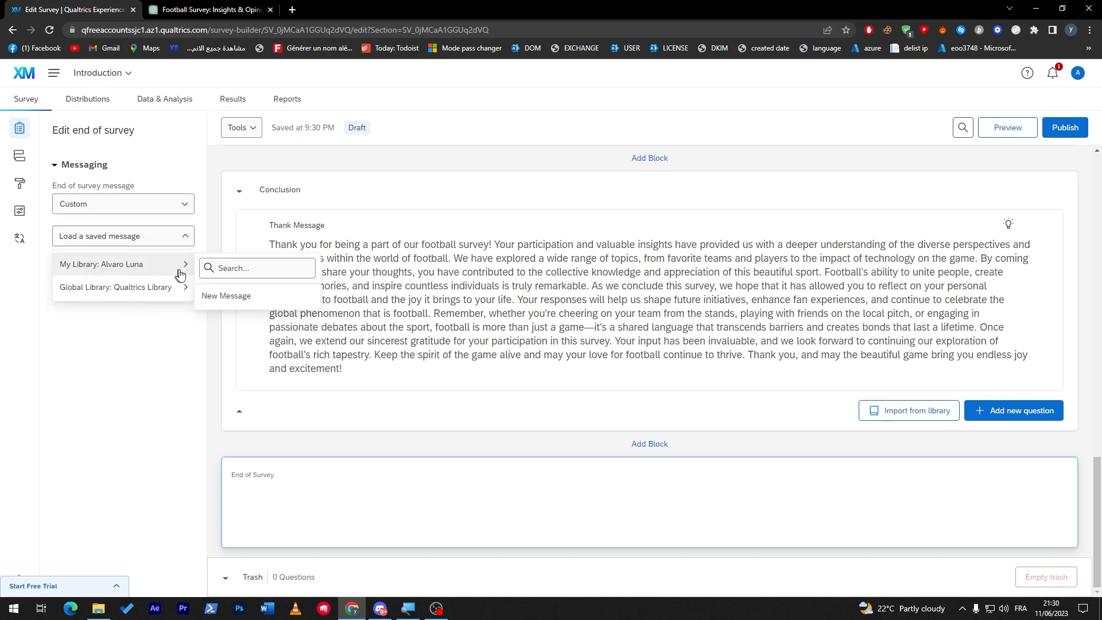
{"action": "left_click", "coordinate": [225, 296]}
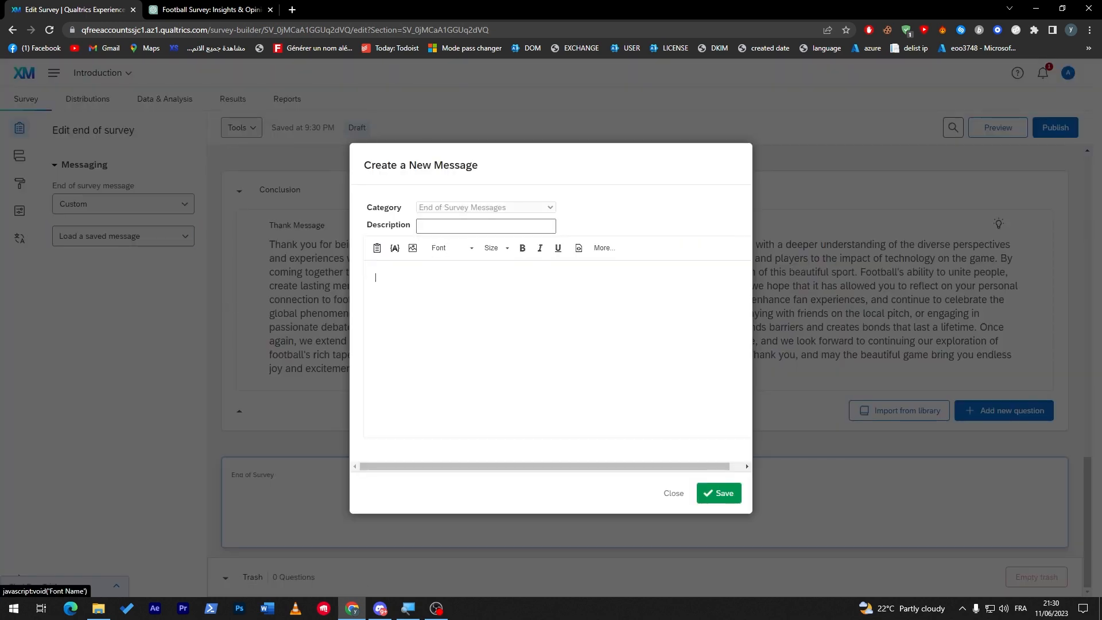
{"action": "key", "text": "ctrl+v"}
{"action": "left_click", "coordinate": [733, 492]}
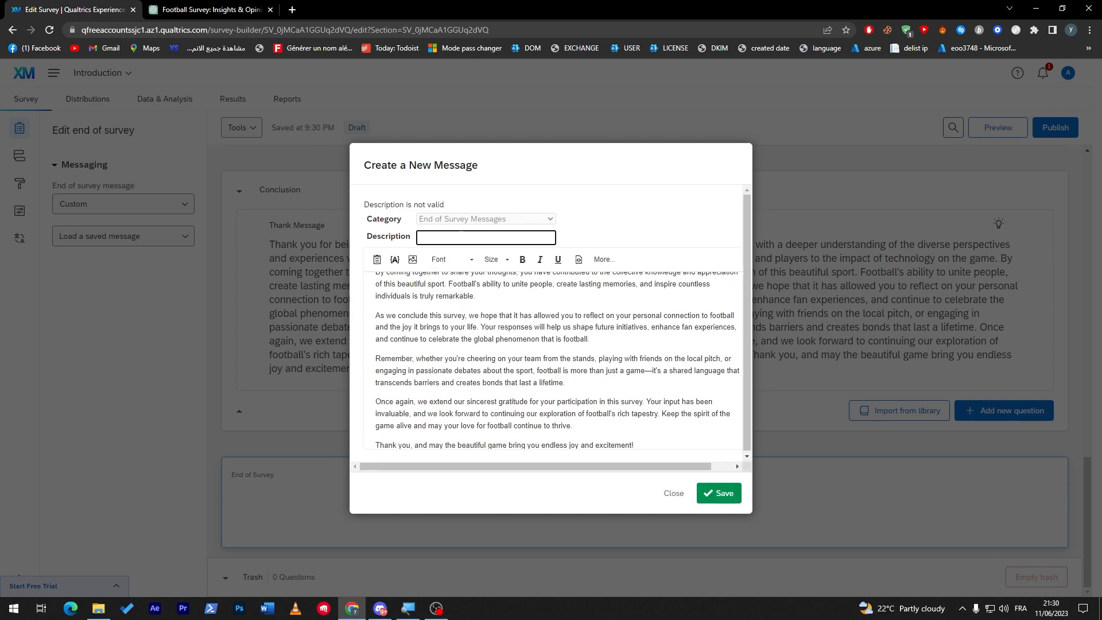
{"action": "left_click", "coordinate": [721, 497]}
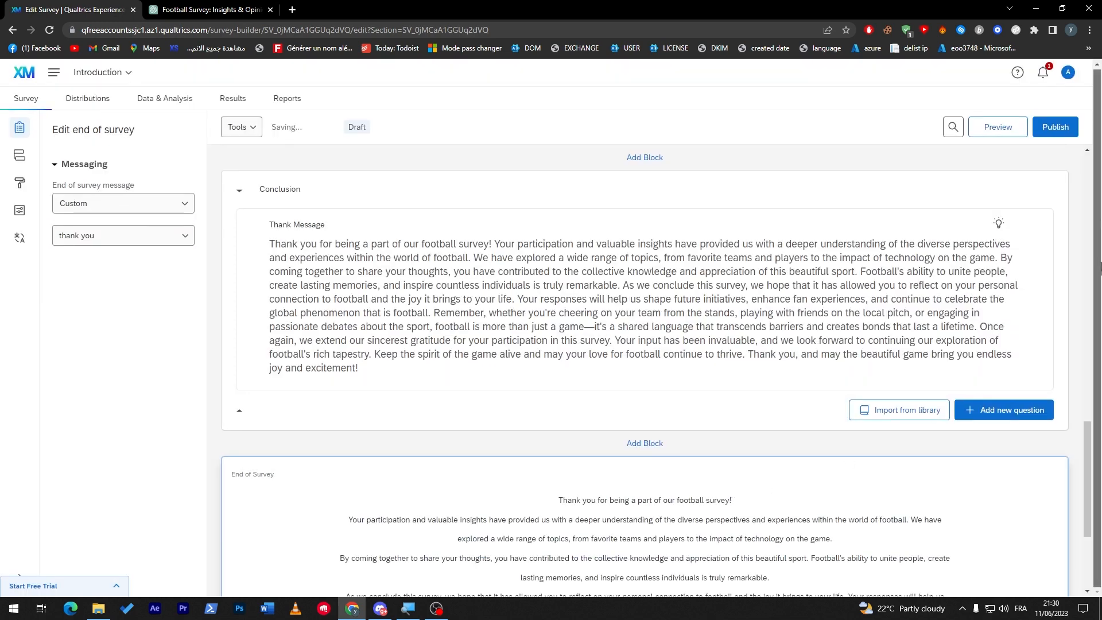
Step: Preview the survey, read through its introduction page and advance to the questions page
{"action": "scroll", "coordinate": [1087, 479], "scroll_direction": "down", "scroll_amount": 4}
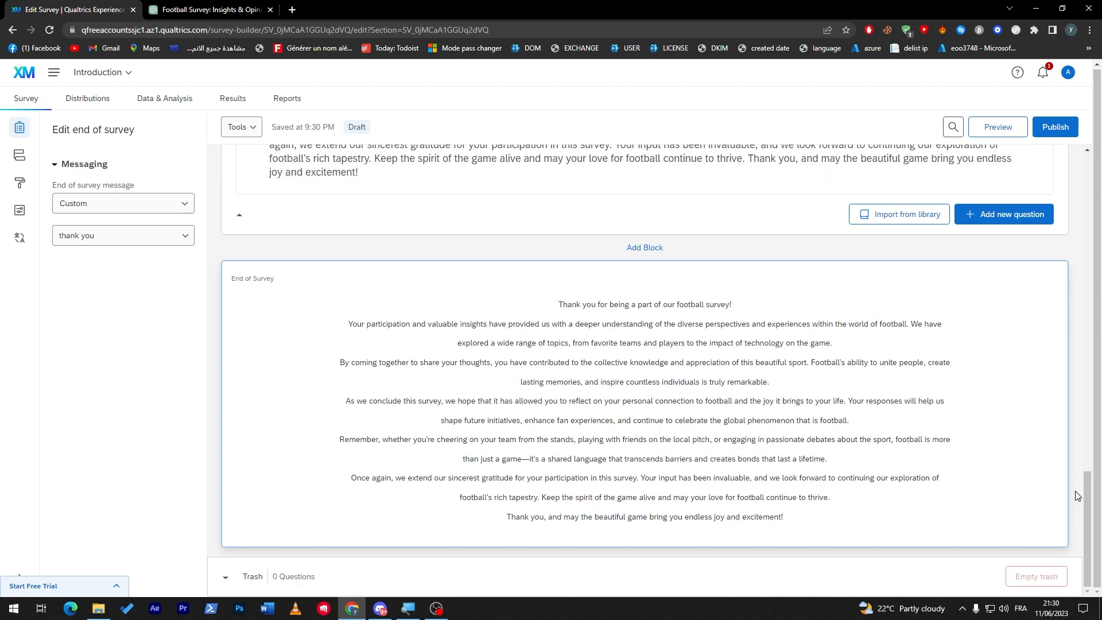
{"action": "left_click_drag", "start_coordinate": [1079, 493], "coordinate": [1072, 402]}
{"action": "left_click", "coordinate": [996, 127]}
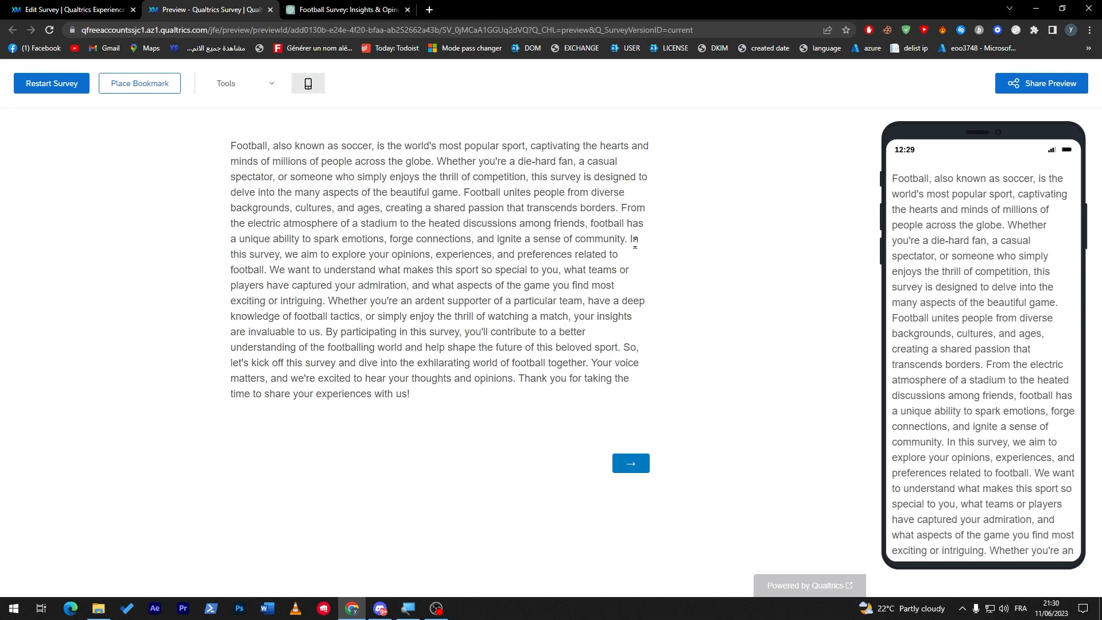
{"action": "left_click_drag", "start_coordinate": [458, 299], "coordinate": [425, 177]}
{"action": "left_click_drag", "start_coordinate": [350, 162], "coordinate": [451, 177]}
{"action": "left_click_drag", "start_coordinate": [375, 208], "coordinate": [383, 224]}
{"action": "left_click", "coordinate": [636, 465]}
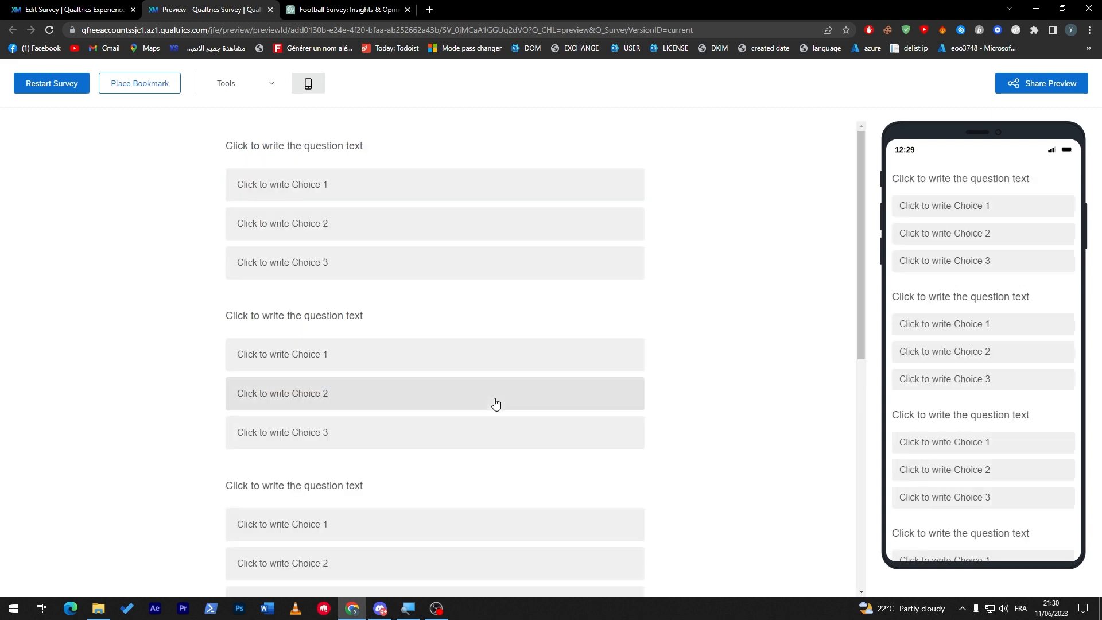
Step: Answer the multiple choice questions in the survey preview and advance to the conclusion page
{"action": "left_click", "coordinate": [336, 183]}
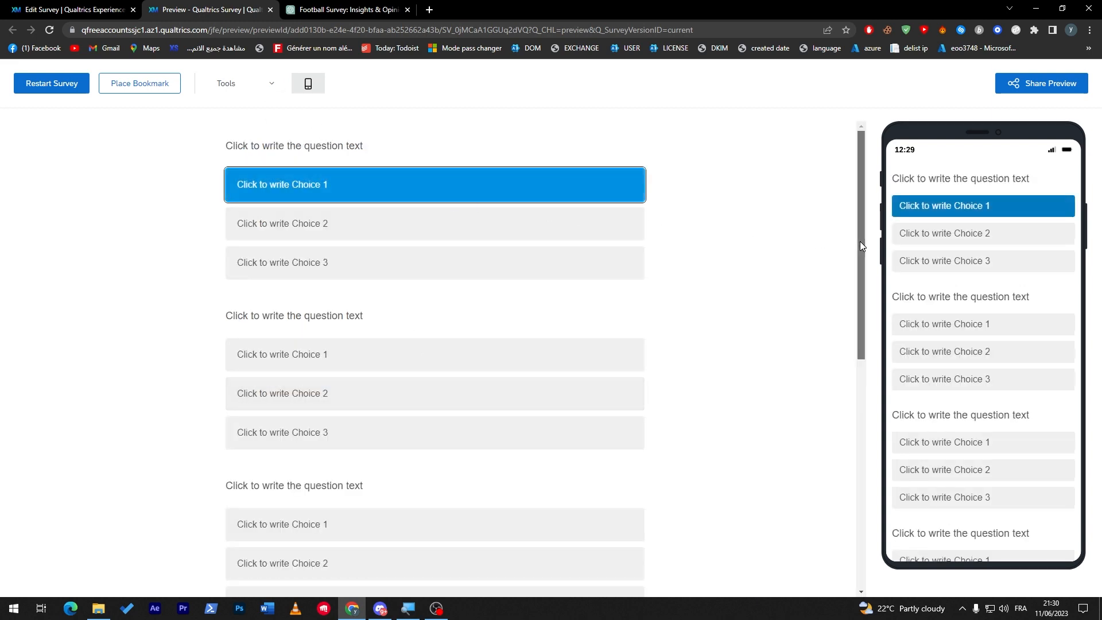
{"action": "left_click_drag", "start_coordinate": [859, 241], "coordinate": [849, 363]}
{"action": "left_click", "coordinate": [946, 304]}
{"action": "left_click", "coordinate": [574, 188]}
{"action": "left_click_drag", "start_coordinate": [861, 300], "coordinate": [836, 386]}
{"action": "left_click", "coordinate": [534, 312]}
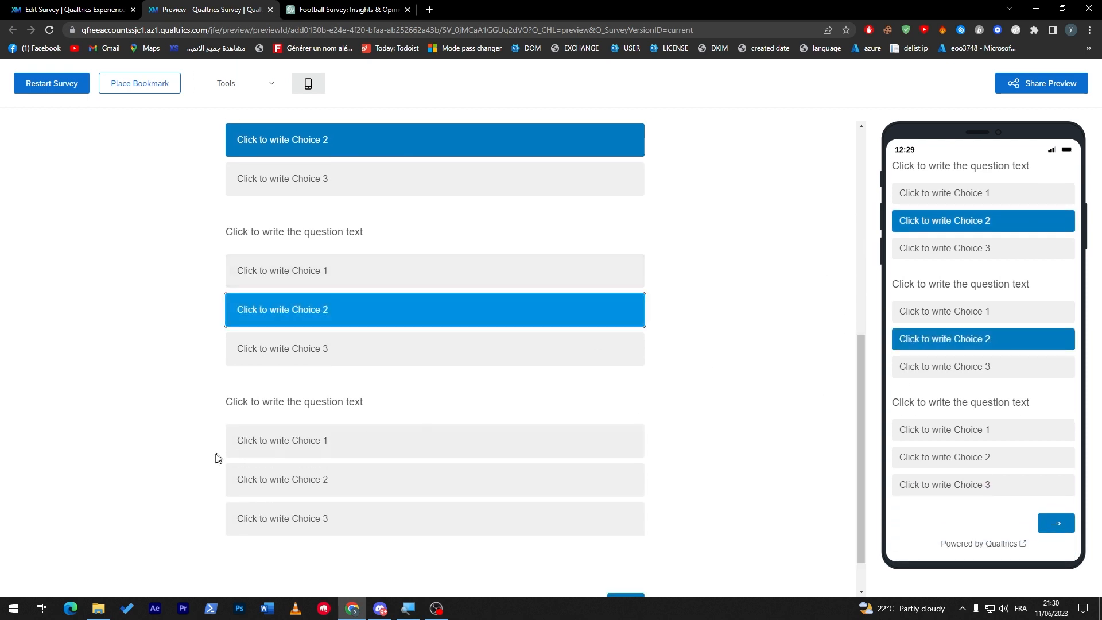
{"action": "left_click", "coordinate": [268, 477]}
{"action": "left_click", "coordinate": [622, 594]}
Step: Read the conclusion page in the preview and advance to the end of survey message
{"action": "left_click_drag", "start_coordinate": [480, 270], "coordinate": [338, 208]}
{"action": "left_click_drag", "start_coordinate": [228, 144], "coordinate": [462, 255]}
{"action": "double_click", "coordinate": [456, 255]}
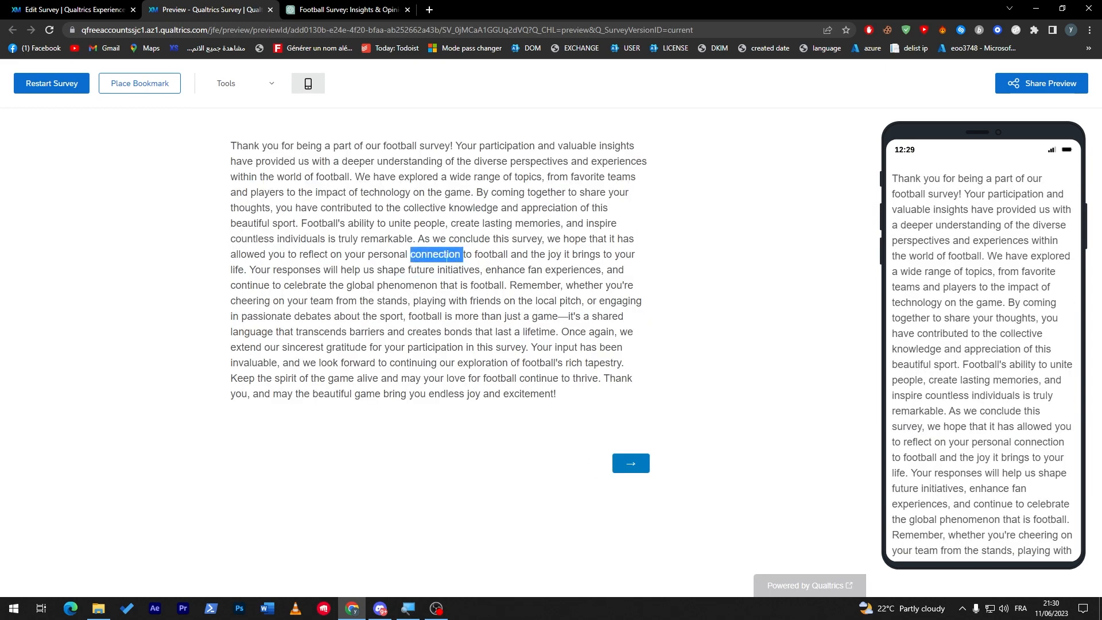
{"action": "left_click", "coordinate": [447, 270]}
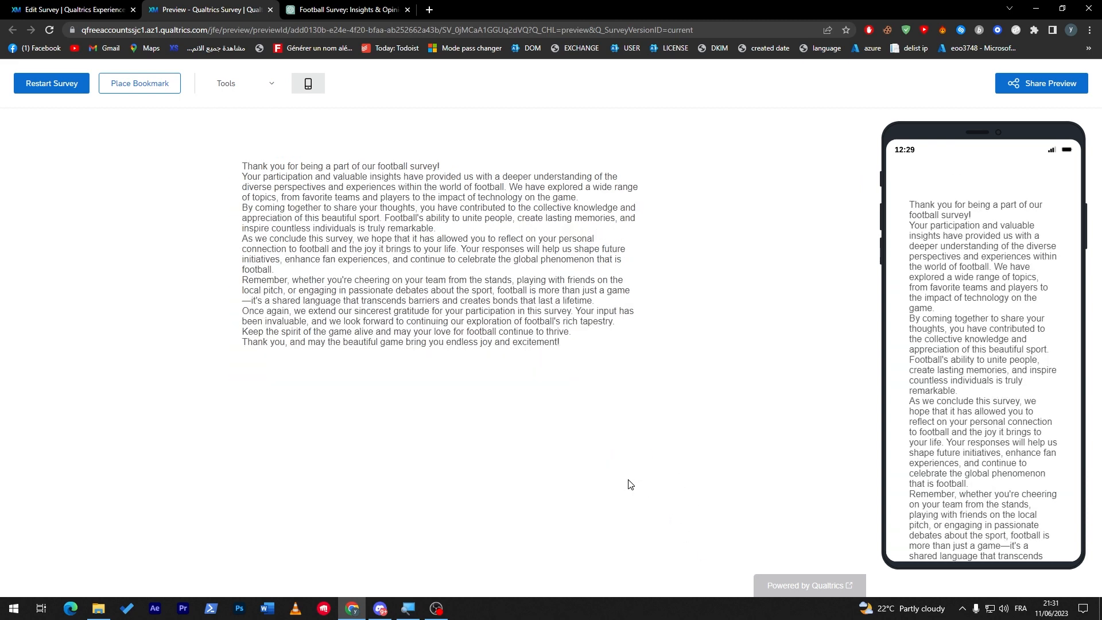
Step: Return to the survey editor and delete the Conclusion block
{"action": "left_click", "coordinate": [137, 7]}
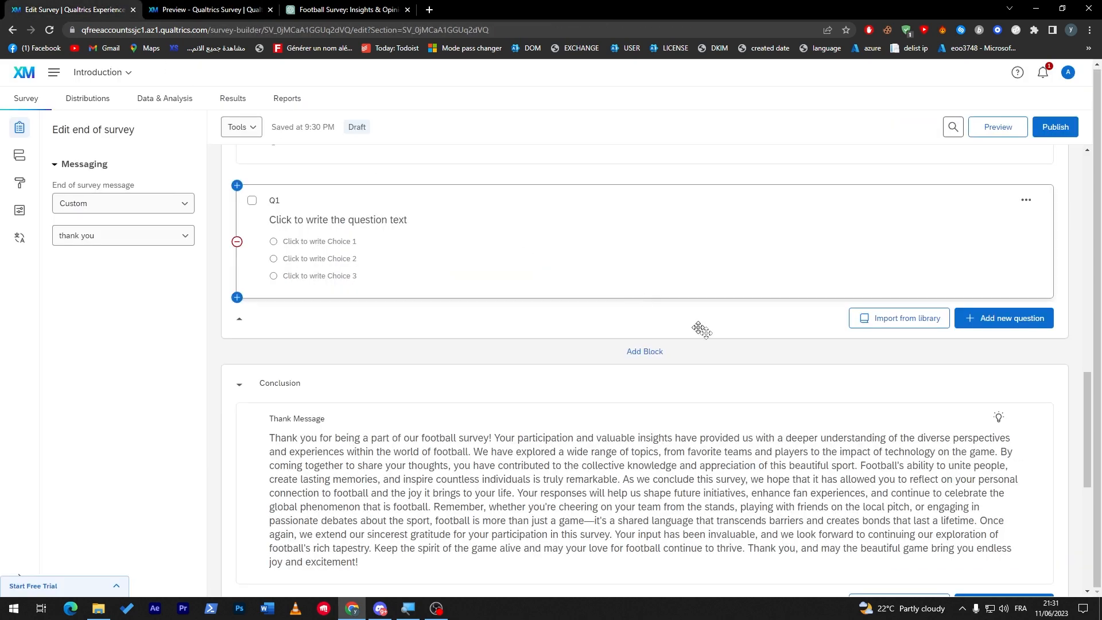
{"action": "mouse_move", "coordinate": [1089, 461]}
{"action": "left_mouse_down"}
{"action": "mouse_move", "coordinate": [1088, 546]}
{"action": "mouse_move", "coordinate": [1089, 462]}
{"action": "left_mouse_up"}
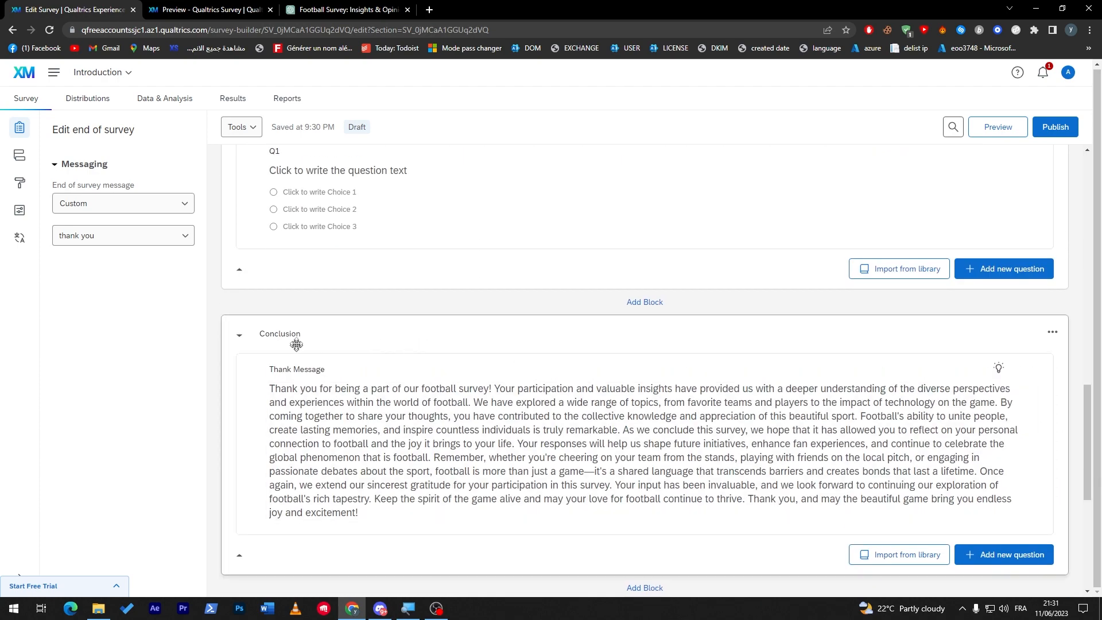
{"action": "left_click", "coordinate": [505, 343]}
{"action": "left_click", "coordinate": [1053, 333]}
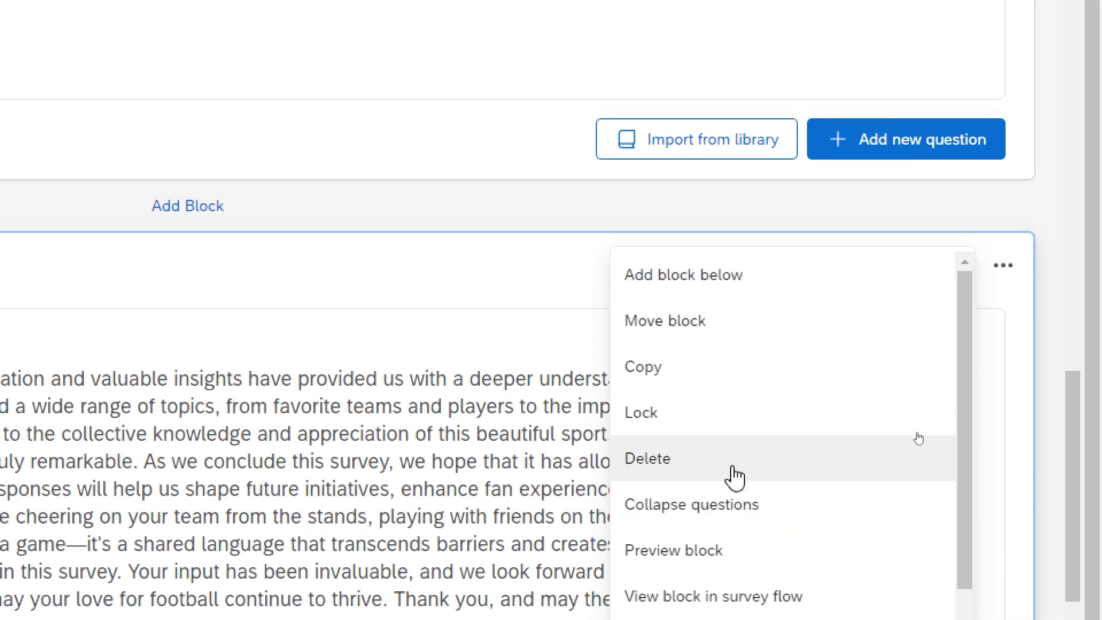
{"action": "left_click", "coordinate": [728, 333]}
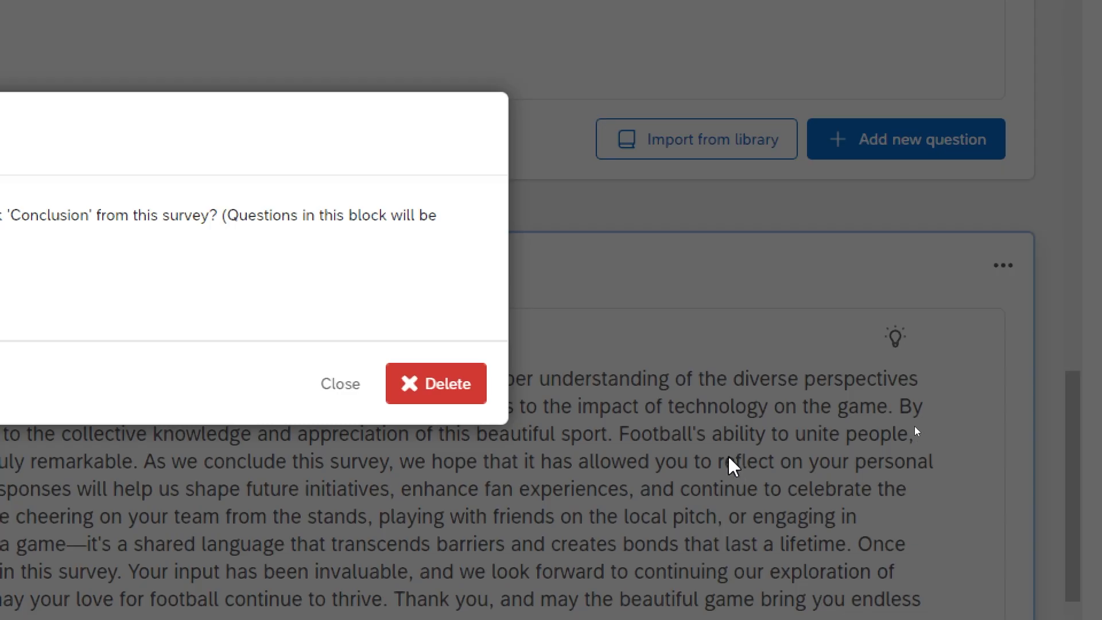
{"action": "left_click", "coordinate": [431, 394]}
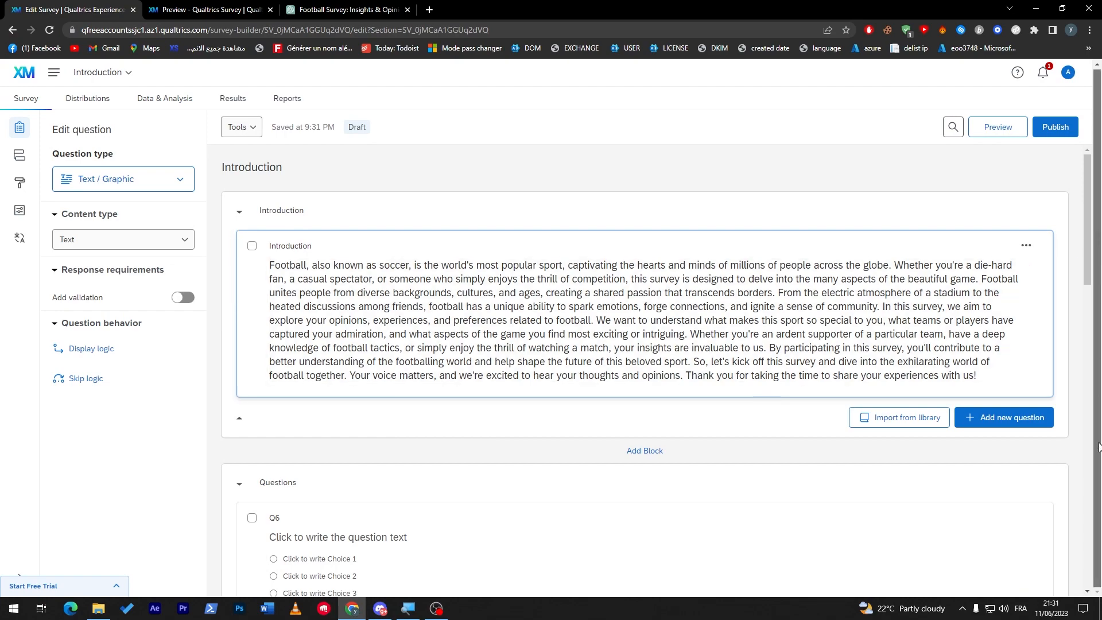
Step: Check the remaining survey blocks, show the Introduction question's text in HTML View and view the Qualtrics plans for the restricted HTML features
{"action": "left_click_drag", "start_coordinate": [1089, 270], "coordinate": [1097, 551]}
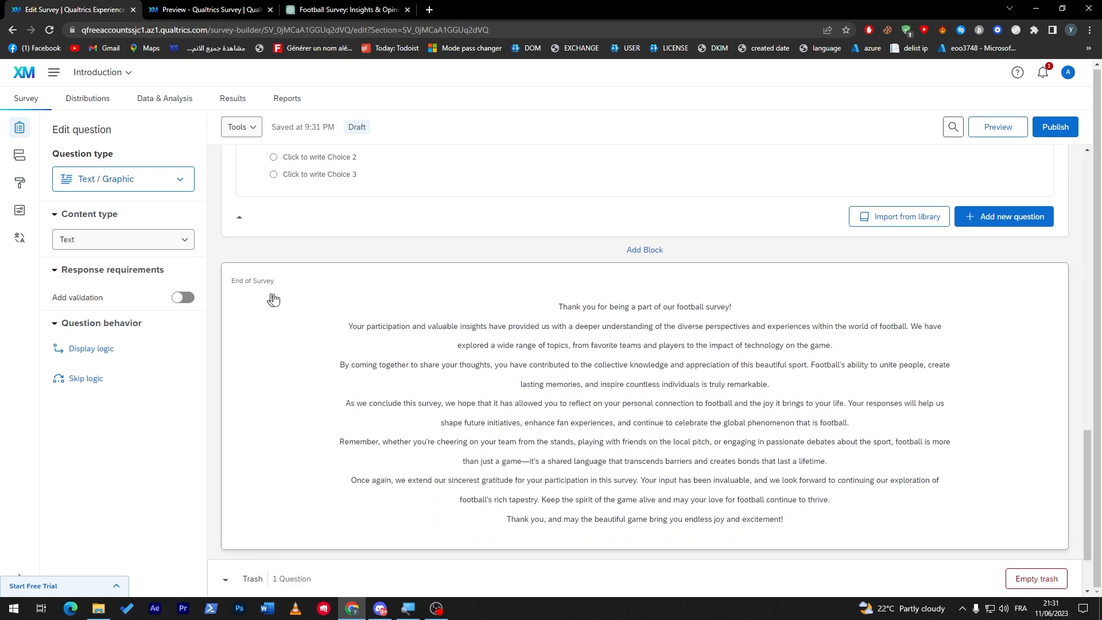
{"action": "left_click_drag", "start_coordinate": [1096, 478], "coordinate": [1062, 162]}
{"action": "left_click", "coordinate": [389, 310]}
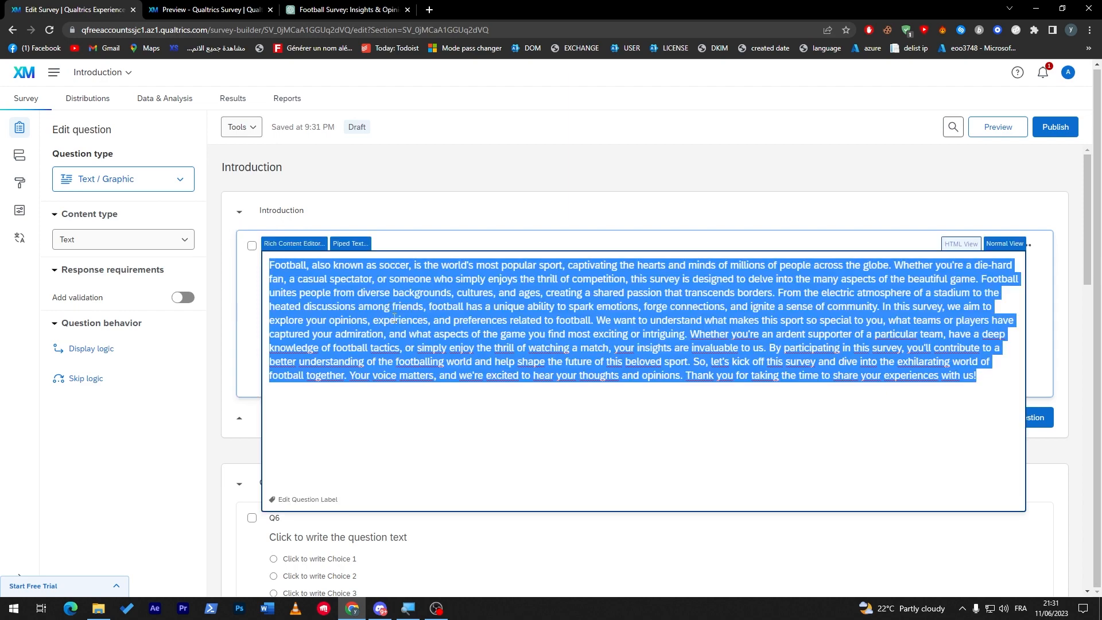
{"action": "left_click", "coordinate": [338, 430]}
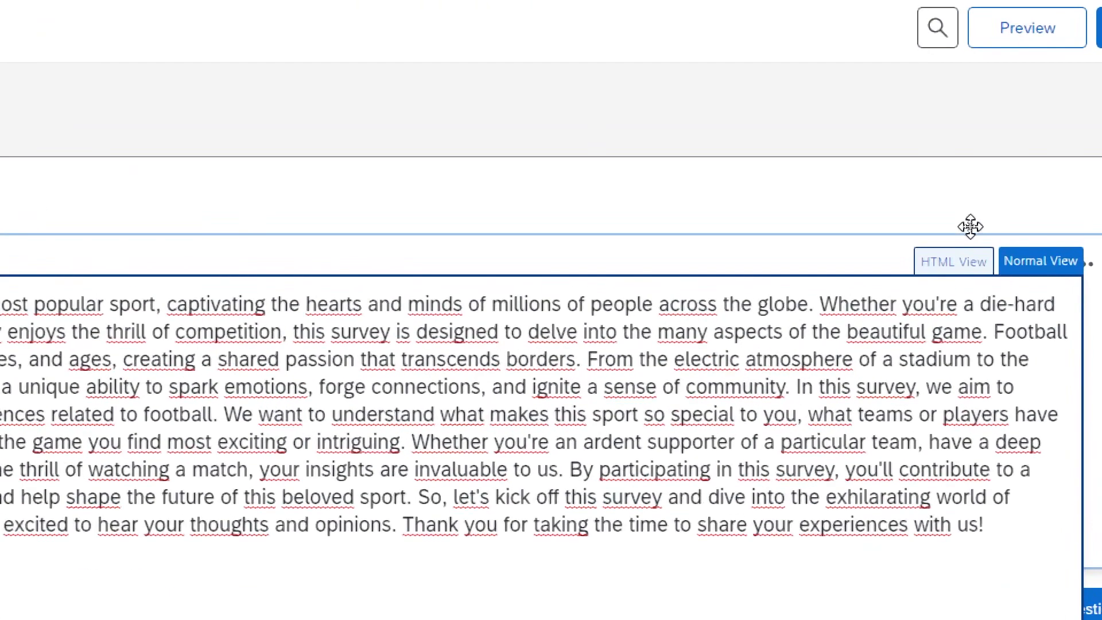
{"action": "left_click", "coordinate": [960, 244]}
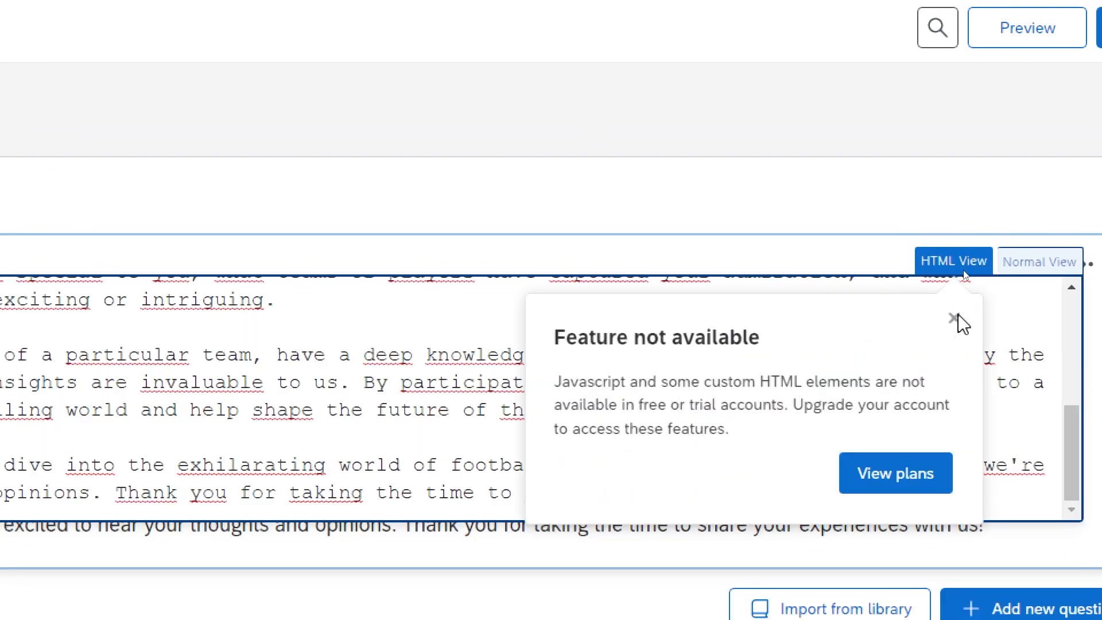
{"action": "left_click", "coordinate": [901, 485]}
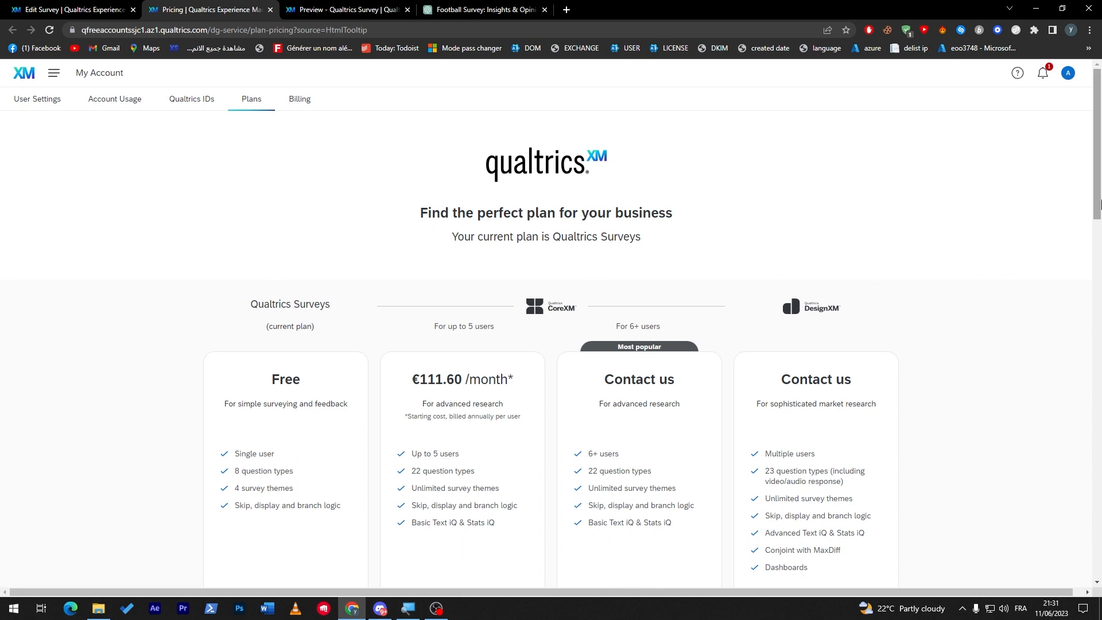
Step: Compare the features, limits and pricing of the Qualtrics plans down through the full comparison table
{"action": "left_click_drag", "start_coordinate": [1096, 195], "coordinate": [1096, 241]}
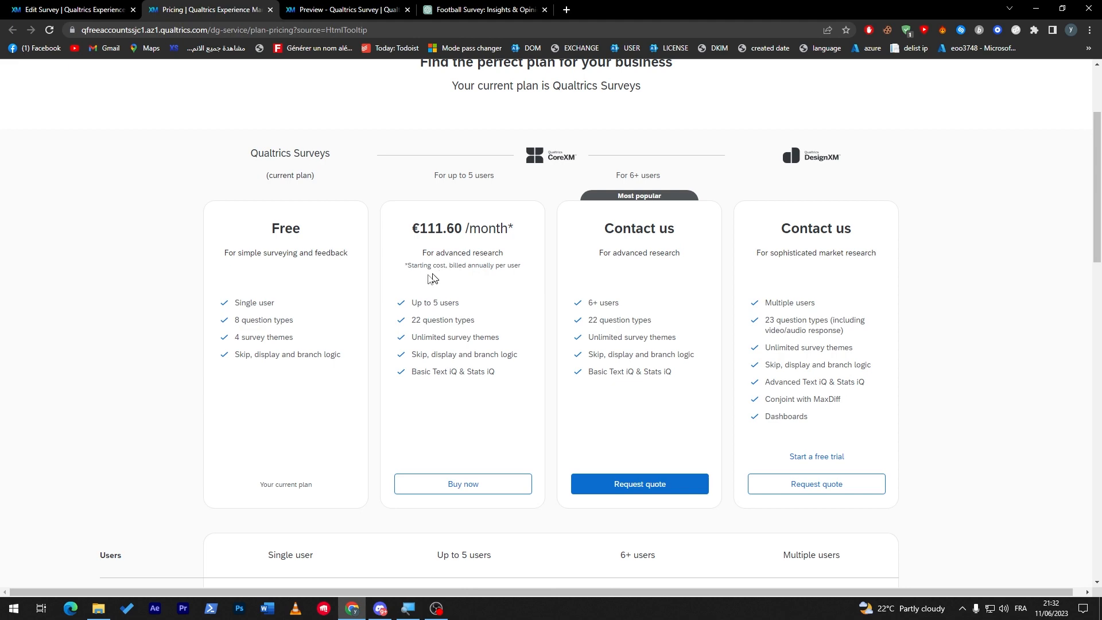
{"action": "left_click_drag", "start_coordinate": [243, 320], "coordinate": [376, 338]}
{"action": "left_click", "coordinate": [376, 338]}
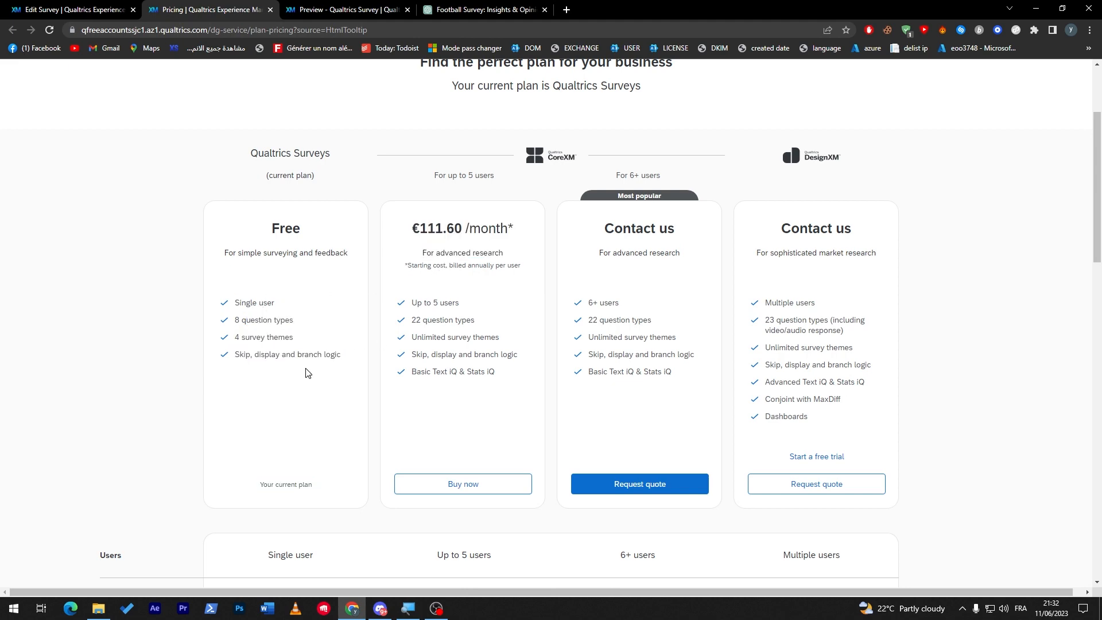
{"action": "scroll", "coordinate": [1085, 335], "scroll_direction": "down", "scroll_amount": 5}
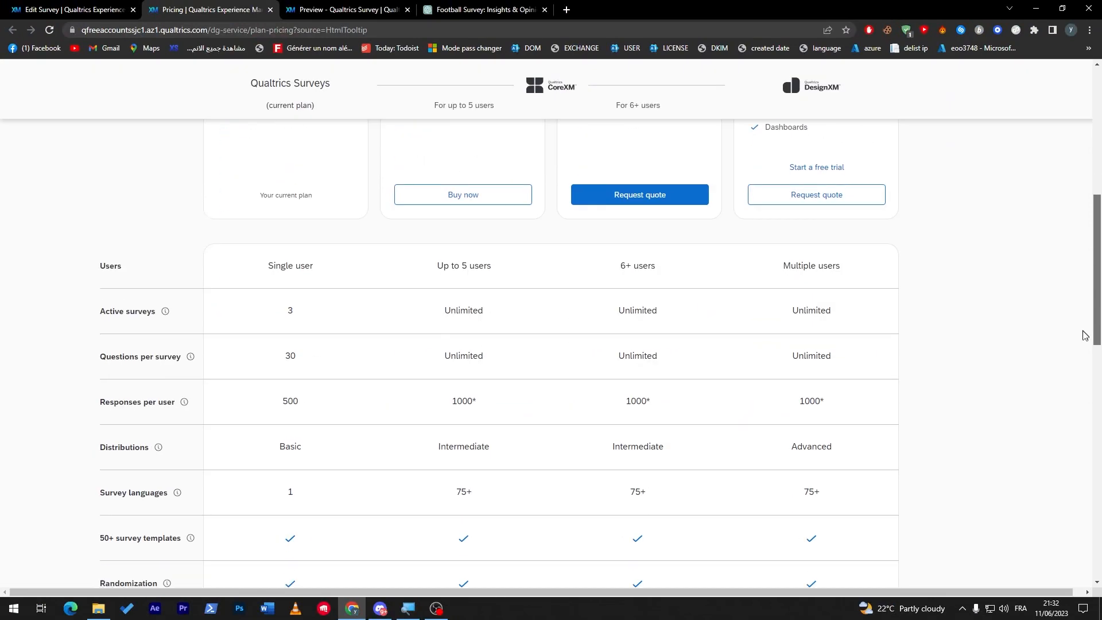
{"action": "scroll", "coordinate": [1084, 336], "scroll_direction": "down", "scroll_amount": 2}
{"action": "scroll", "coordinate": [1085, 335], "scroll_direction": "up", "scroll_amount": 4}
{"action": "scroll", "coordinate": [1079, 373], "scroll_direction": "down", "scroll_amount": 8}
{"action": "scroll", "coordinate": [1073, 420], "scroll_direction": "down", "scroll_amount": 7}
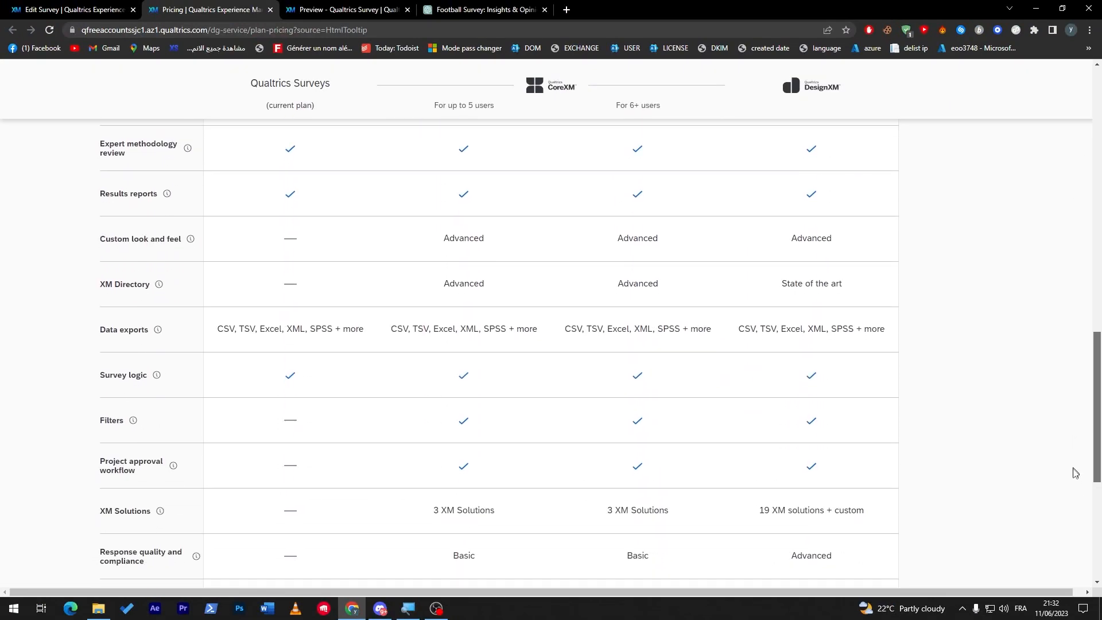
{"action": "left_click_drag", "start_coordinate": [1086, 525], "coordinate": [1092, 221]}
Step: Return to the survey editor, set the Introduction question's content type to Graphic and open the graphic library
{"action": "left_click", "coordinate": [94, 11]}
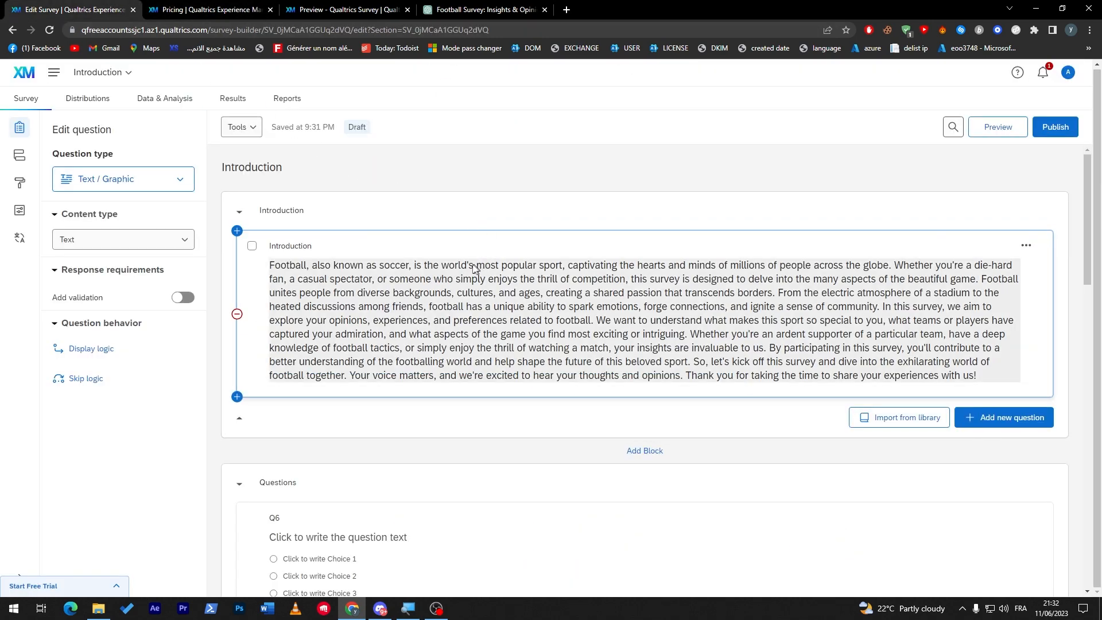
{"action": "left_click", "coordinate": [376, 294]}
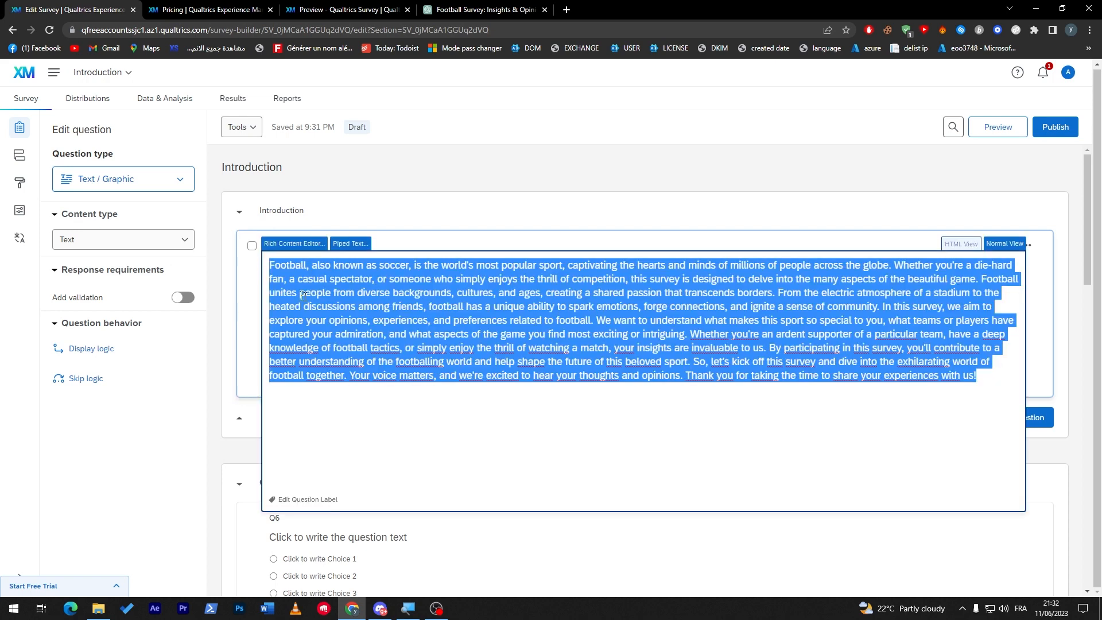
{"action": "left_click", "coordinate": [180, 235]}
{"action": "left_click", "coordinate": [159, 246]}
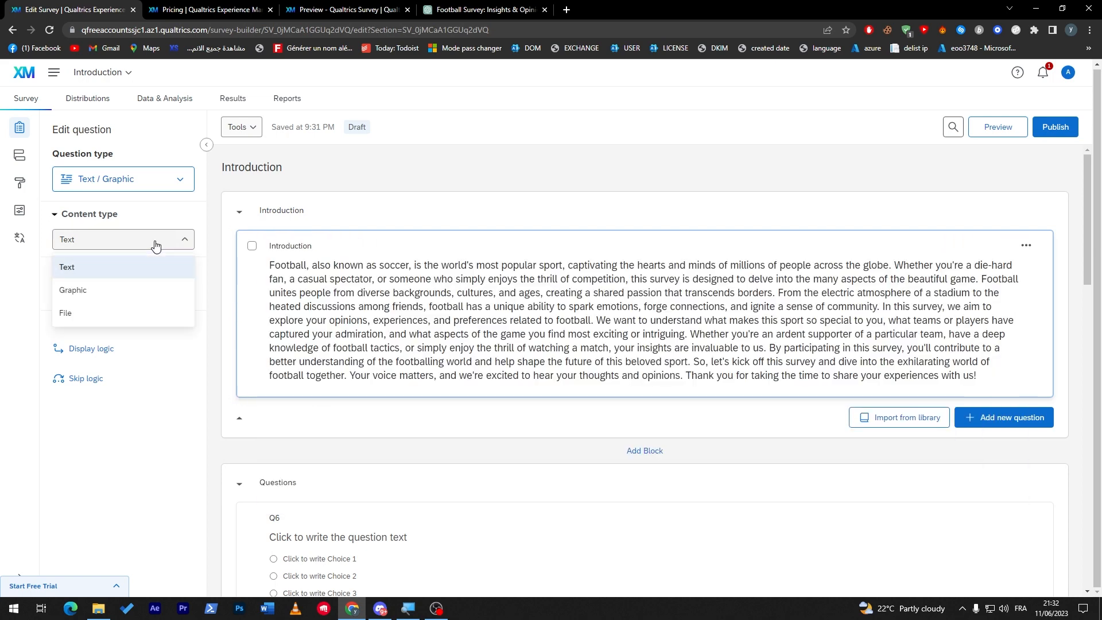
{"action": "left_click", "coordinate": [112, 287]}
{"action": "left_click", "coordinate": [365, 399]}
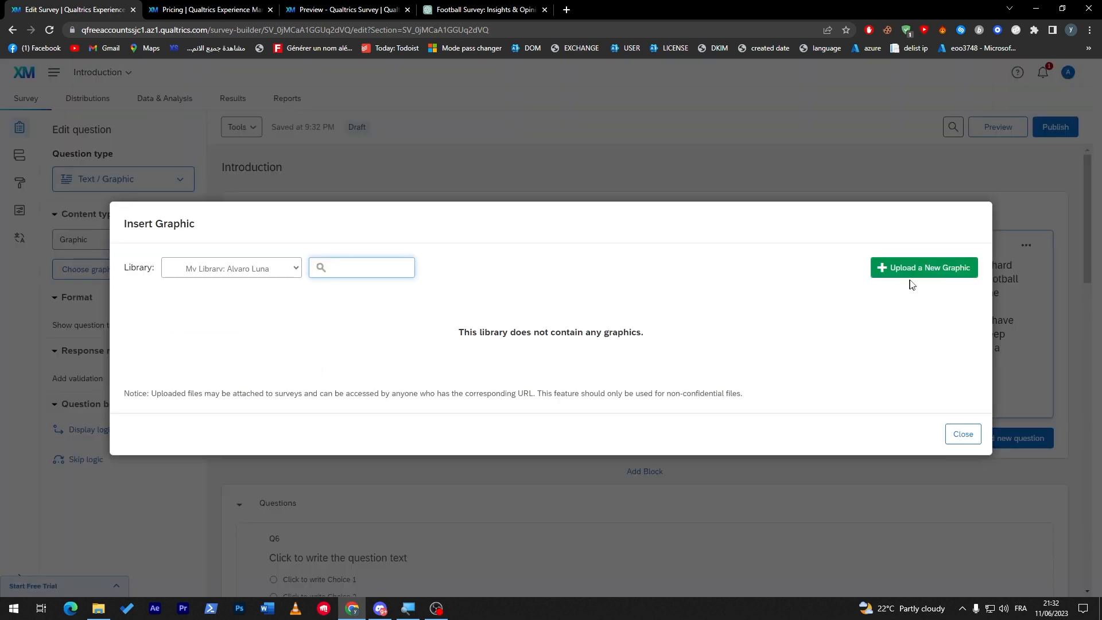
Step: Check the web graphic option, then upload Adobe-Firefly-Logo.png from the computer and save it as the Introduction question's graphic
{"action": "left_click", "coordinate": [920, 276]}
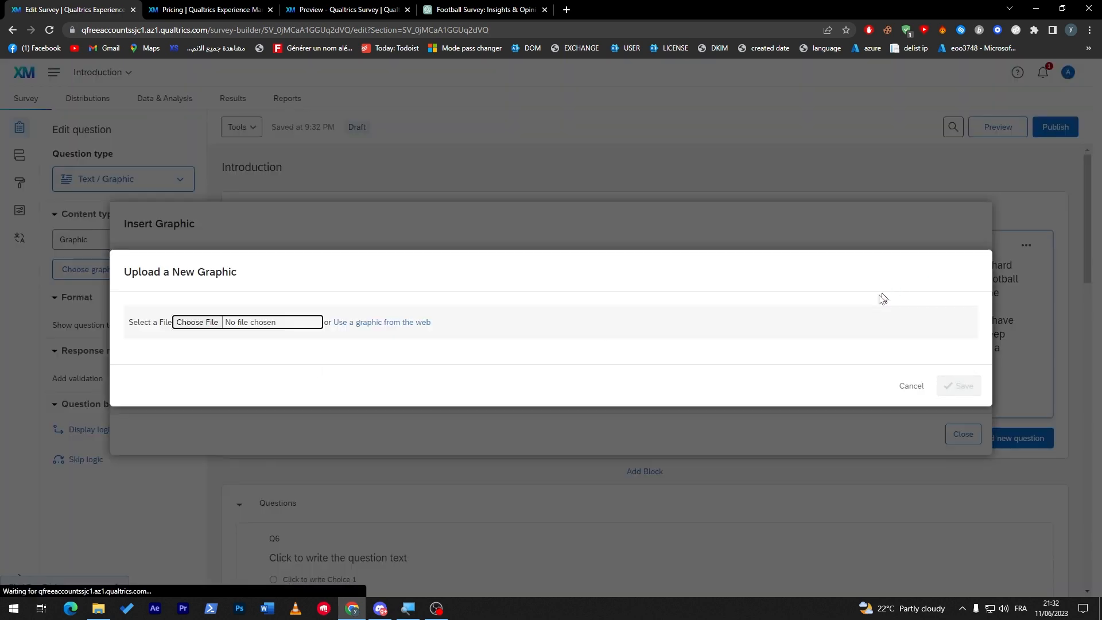
{"action": "left_click", "coordinate": [408, 323]}
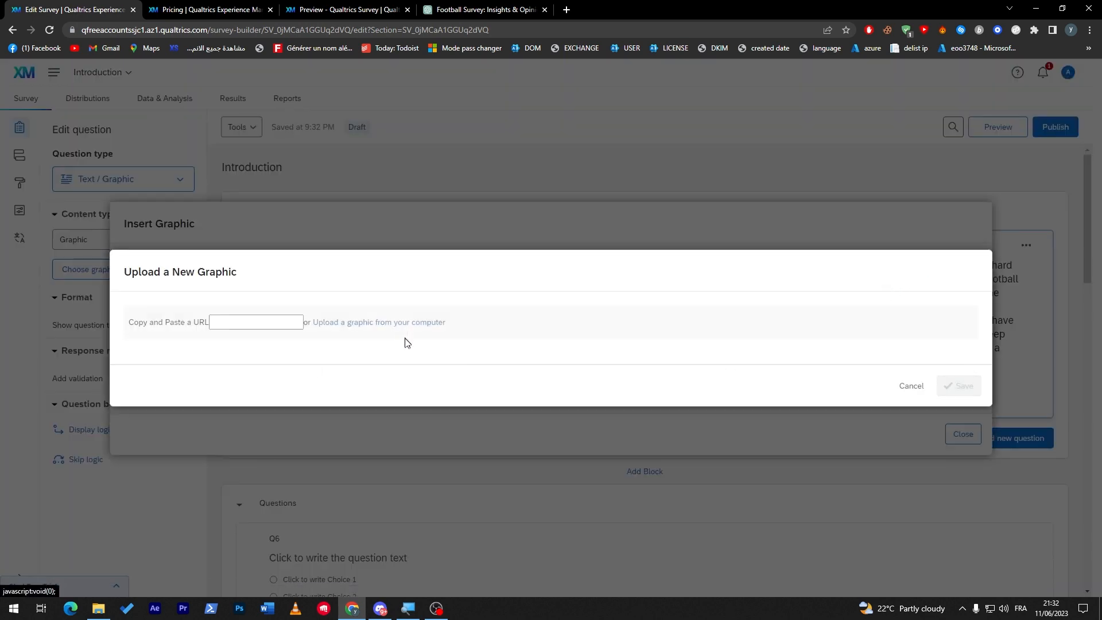
{"action": "left_click", "coordinate": [380, 324]}
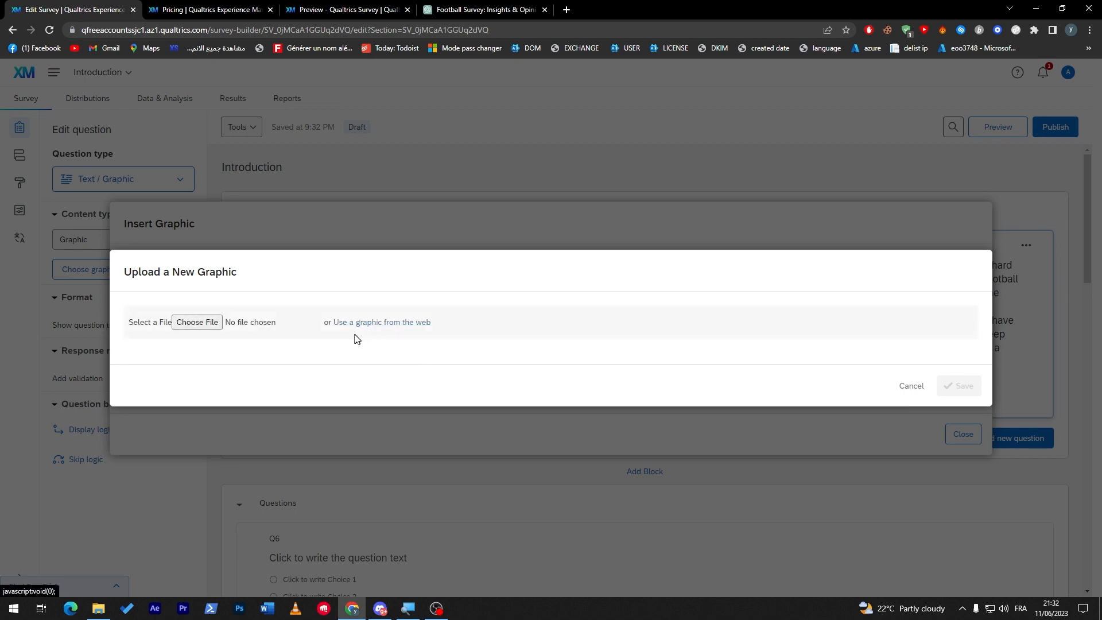
{"action": "left_click", "coordinate": [197, 322]}
{"action": "double_click", "coordinate": [164, 151]}
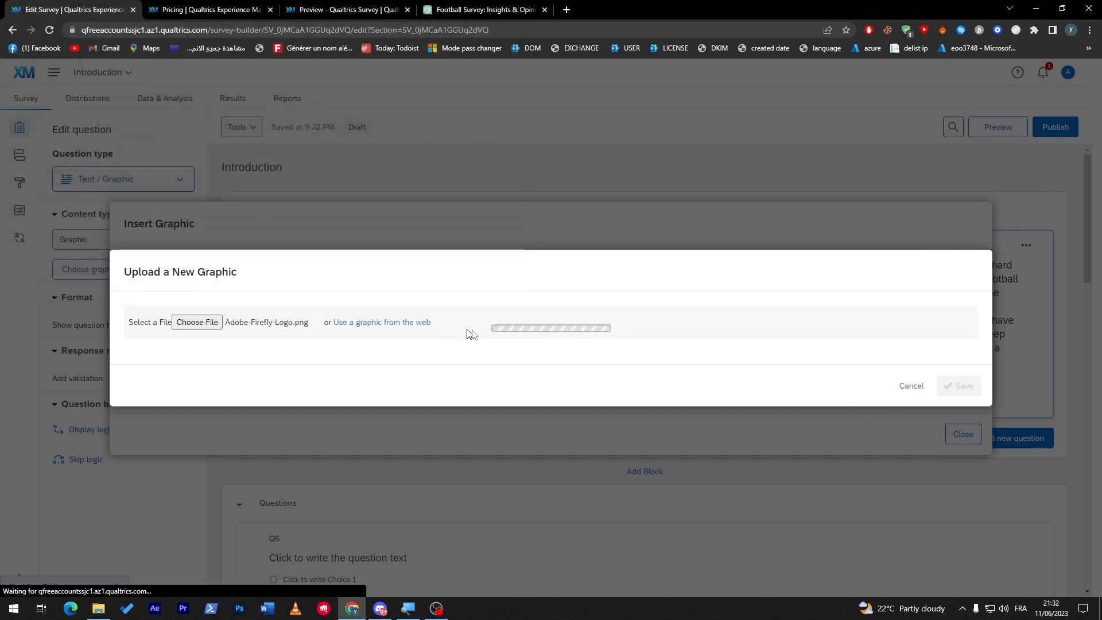
{"action": "left_click", "coordinate": [952, 390]}
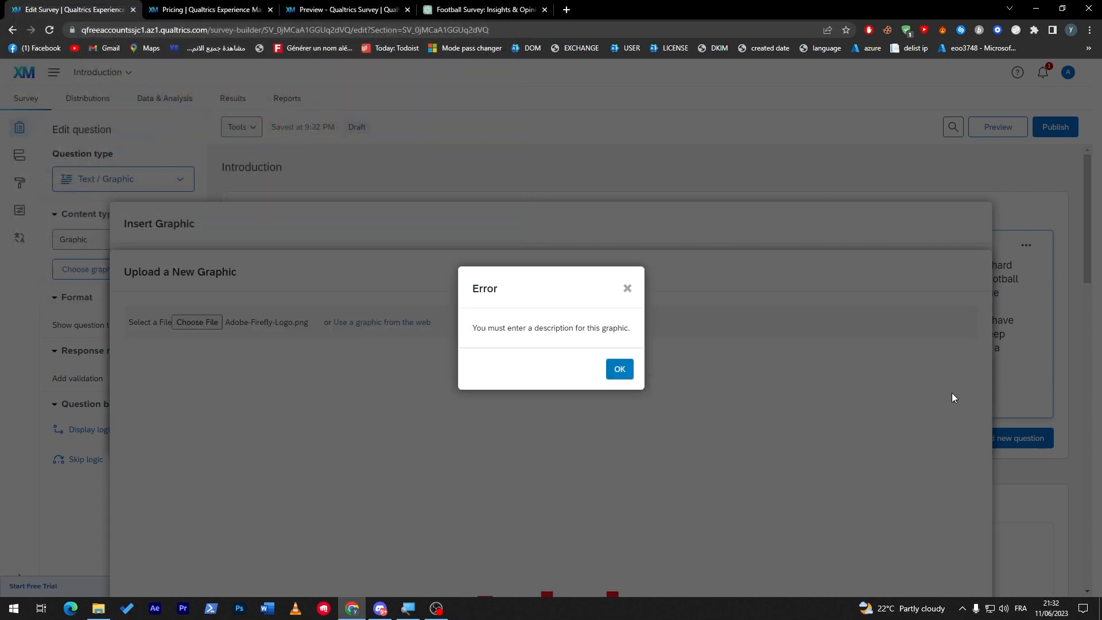
{"action": "left_click", "coordinate": [623, 379]}
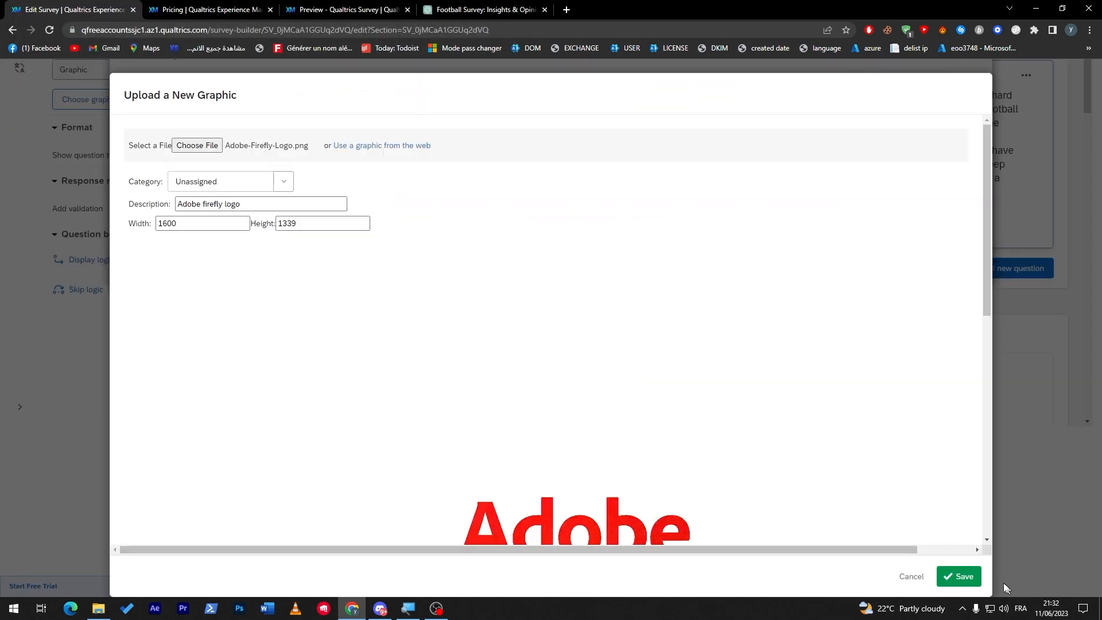
{"action": "left_click", "coordinate": [973, 576]}
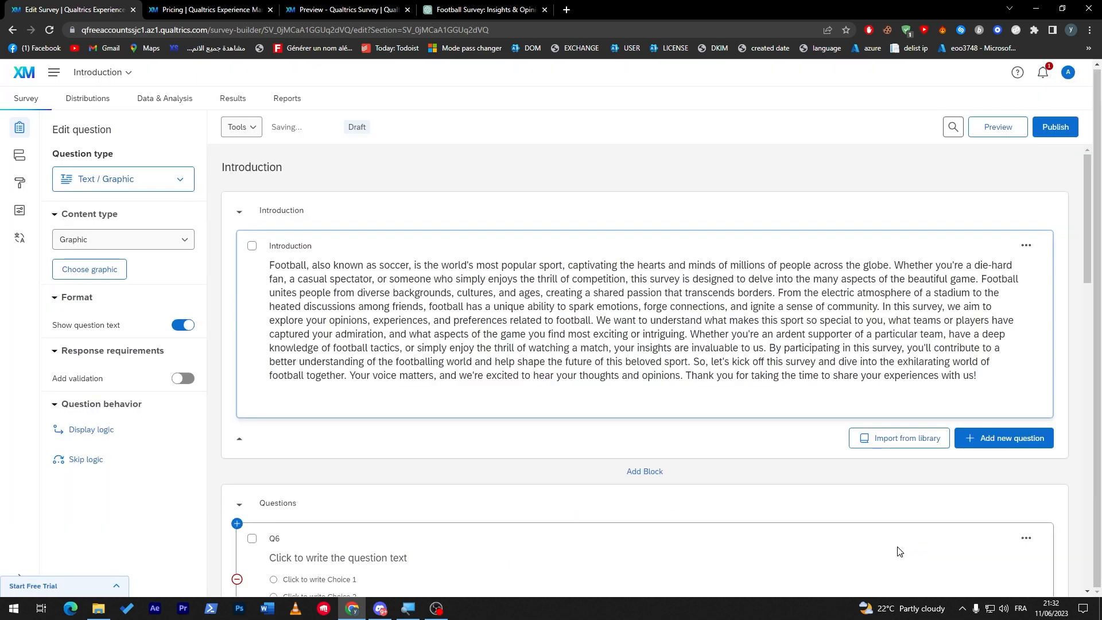
Step: Open and close the Introduction question's text editor and view the inserted graphic below the text
{"action": "mouse_move", "coordinate": [1089, 189]}
{"action": "left_mouse_down"}
{"action": "mouse_move", "coordinate": [1095, 313]}
{"action": "mouse_move", "coordinate": [1094, 190]}
{"action": "left_mouse_up"}
{"action": "left_click", "coordinate": [707, 292]}
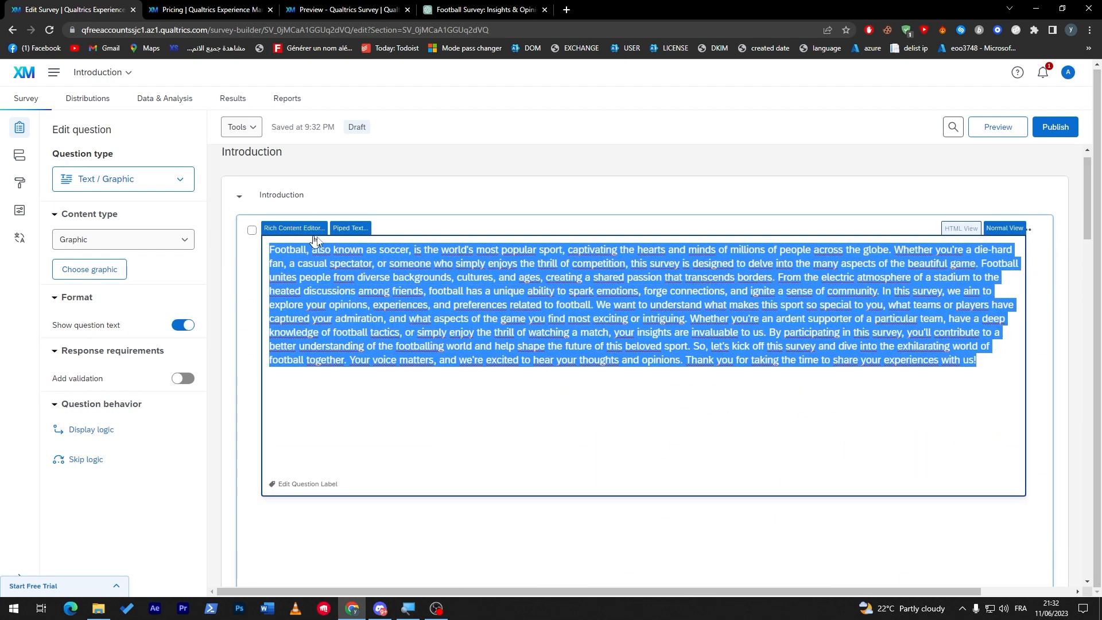
{"action": "left_click", "coordinate": [372, 238]}
{"action": "left_click", "coordinate": [657, 128]}
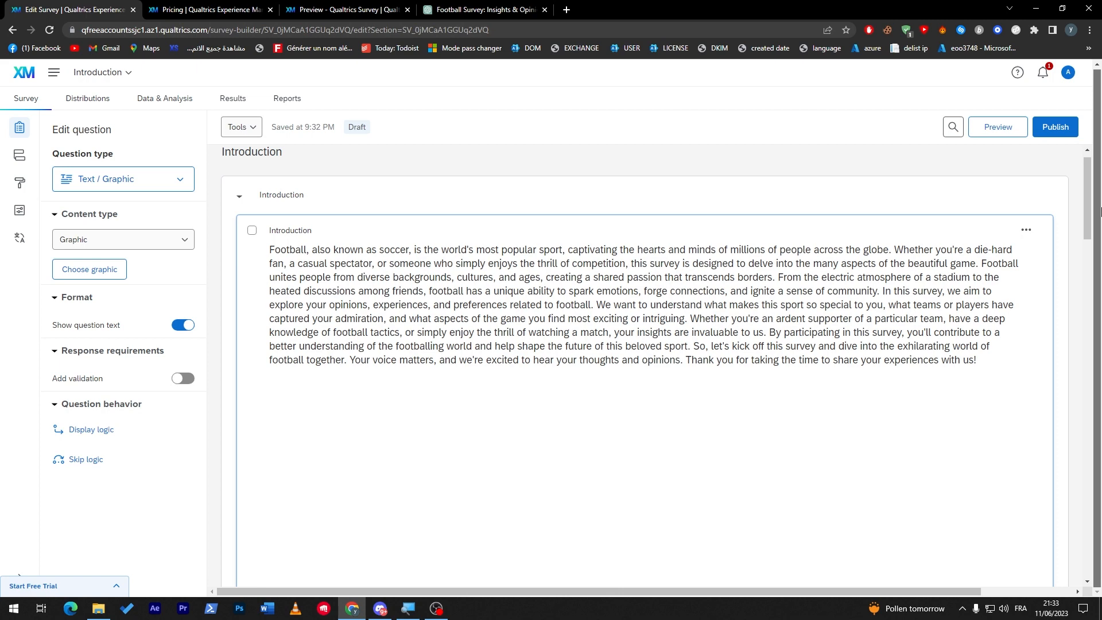
{"action": "left_click_drag", "start_coordinate": [1087, 212], "coordinate": [1087, 258]}
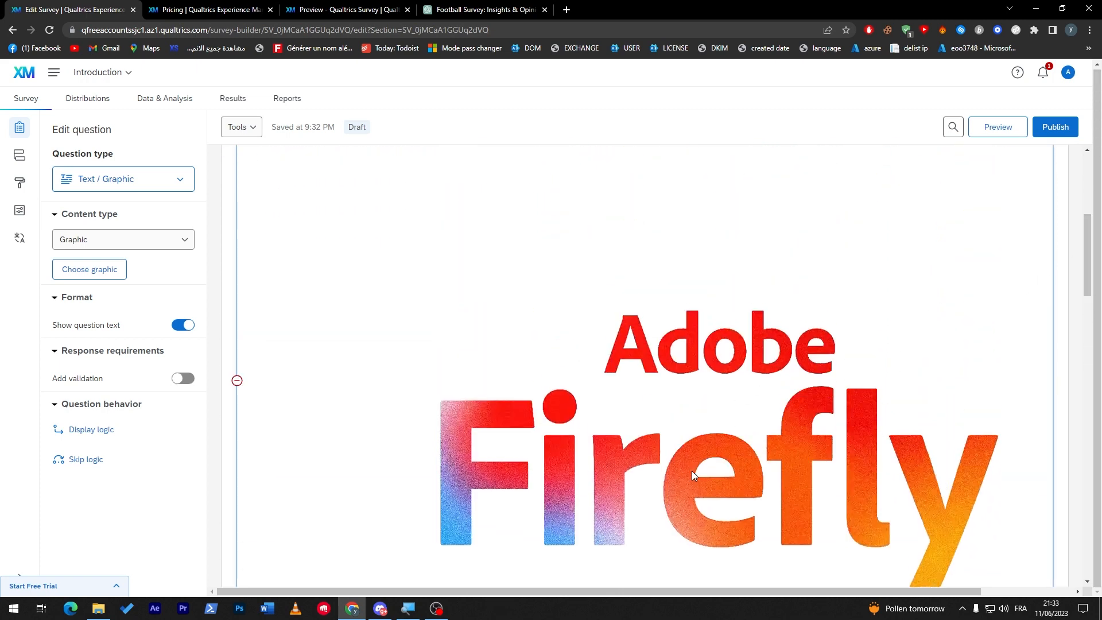
Step: Turn on custom validation for the Introduction question, check its condition choices, and turn validation off again
{"action": "left_click", "coordinate": [183, 378]}
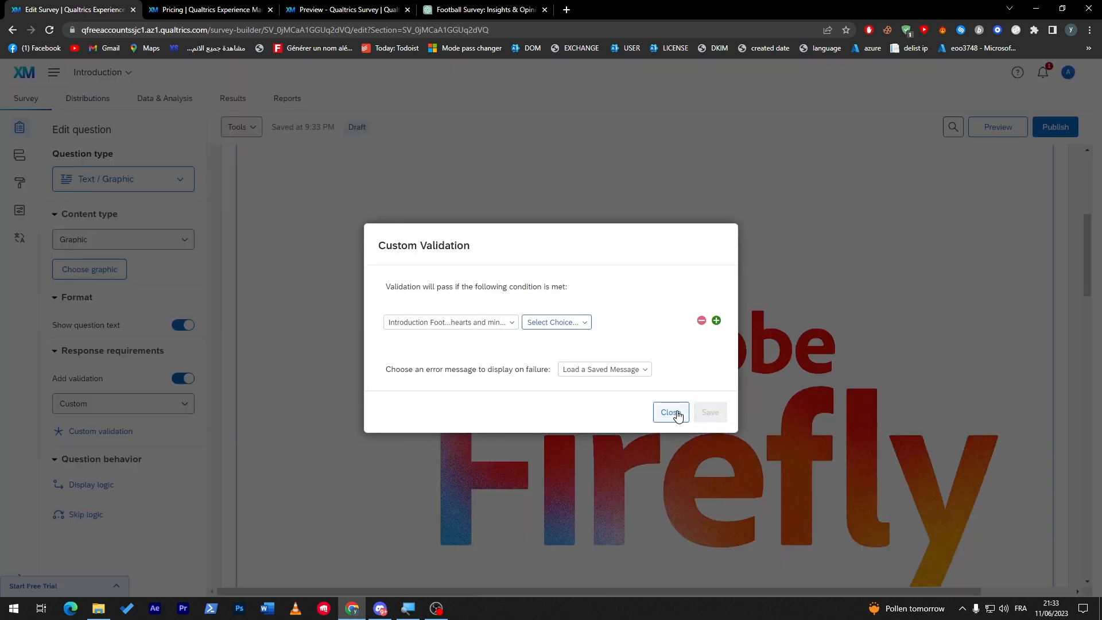
{"action": "left_click", "coordinate": [545, 332]}
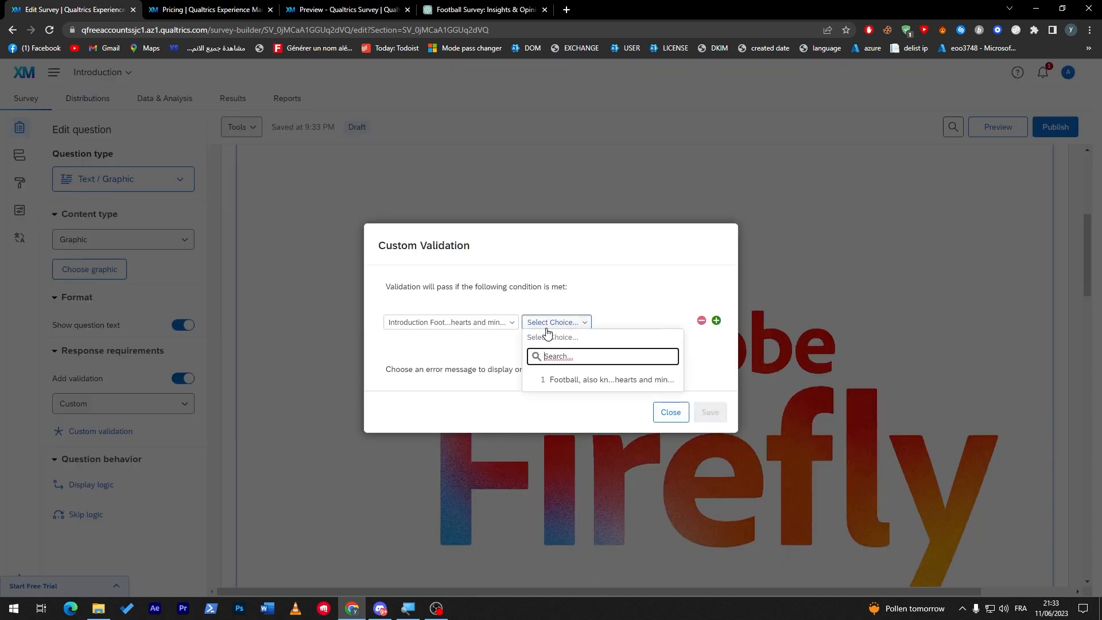
{"action": "left_click", "coordinate": [669, 412]}
{"action": "left_click", "coordinate": [182, 378]}
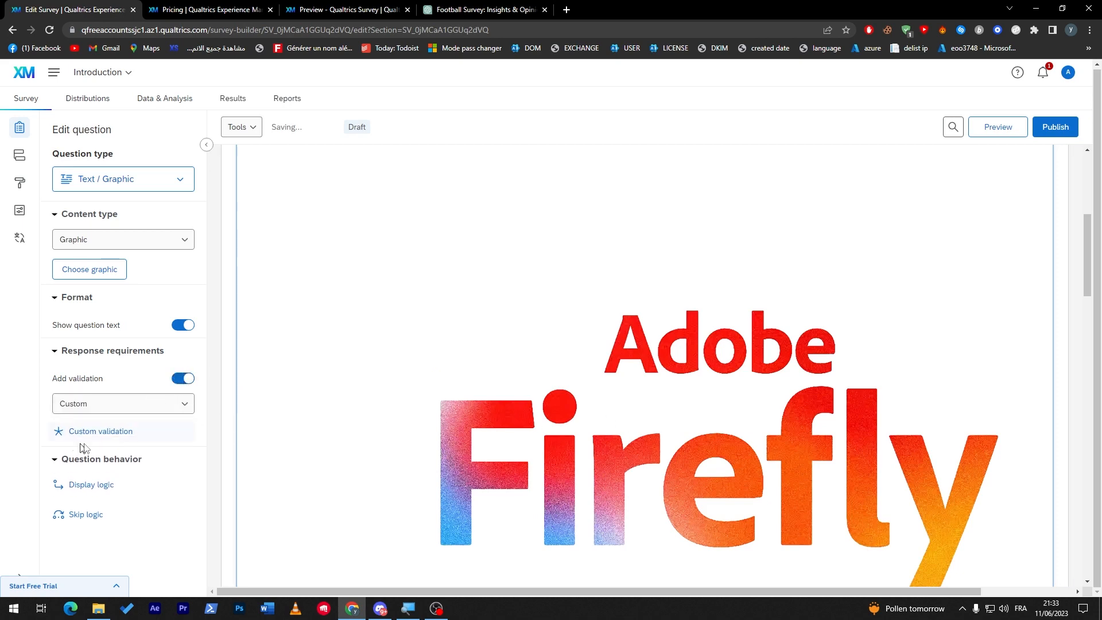
{"action": "left_click", "coordinate": [122, 434]}
{"action": "left_click", "coordinate": [666, 412]}
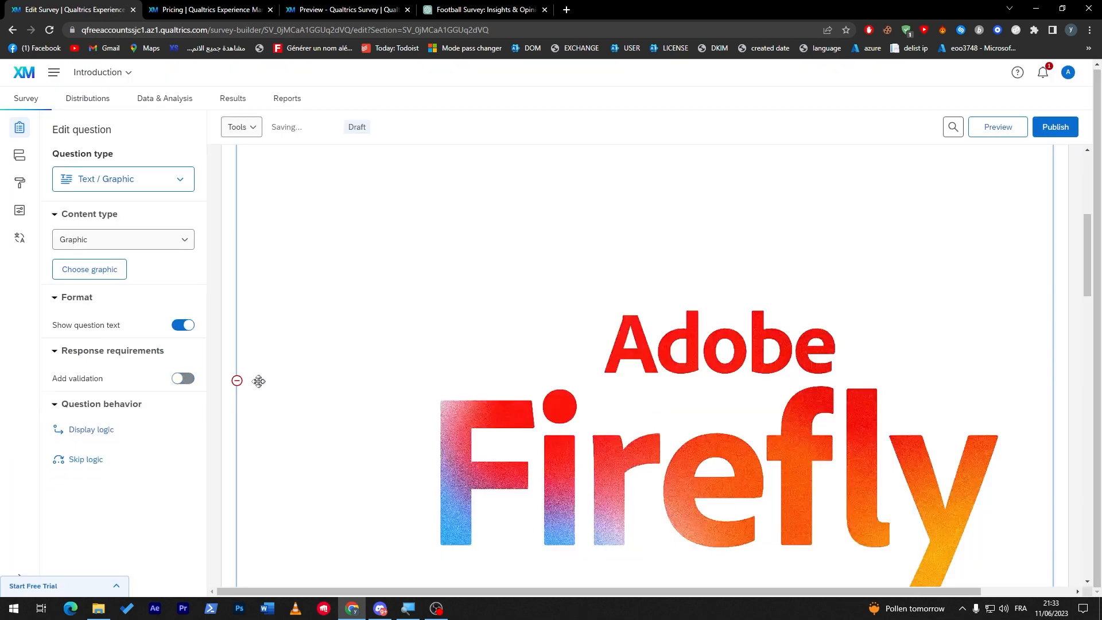
{"action": "left_click", "coordinate": [92, 353]}
Step: View the actions available for the Introduction question, then select the Introduction block
{"action": "left_click_drag", "start_coordinate": [1087, 252], "coordinate": [1079, 185]}
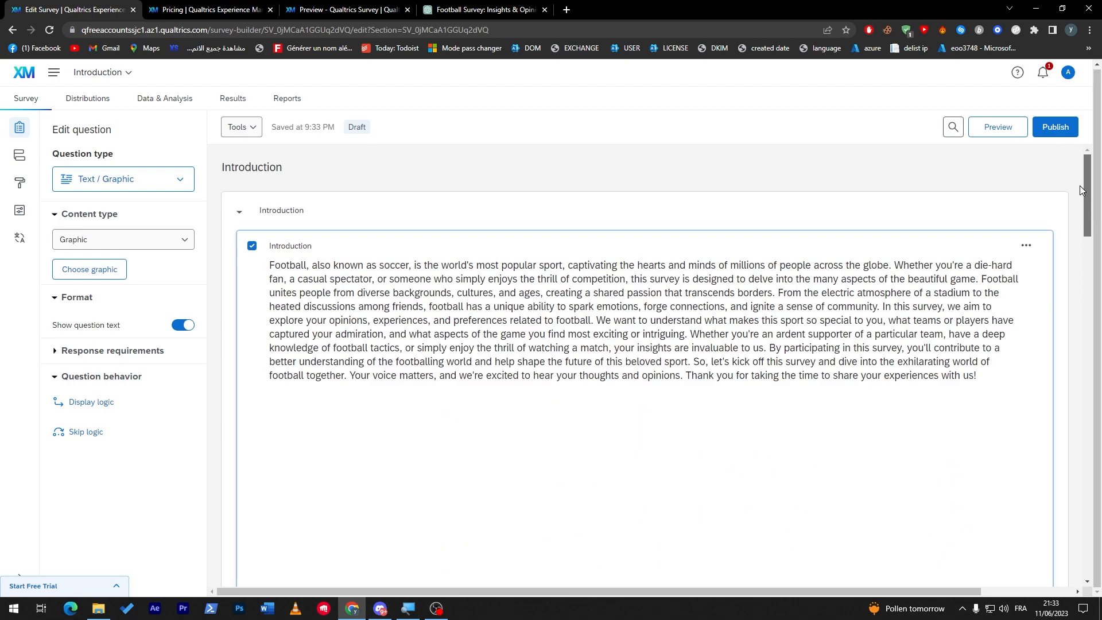
{"action": "left_click", "coordinate": [1027, 245]}
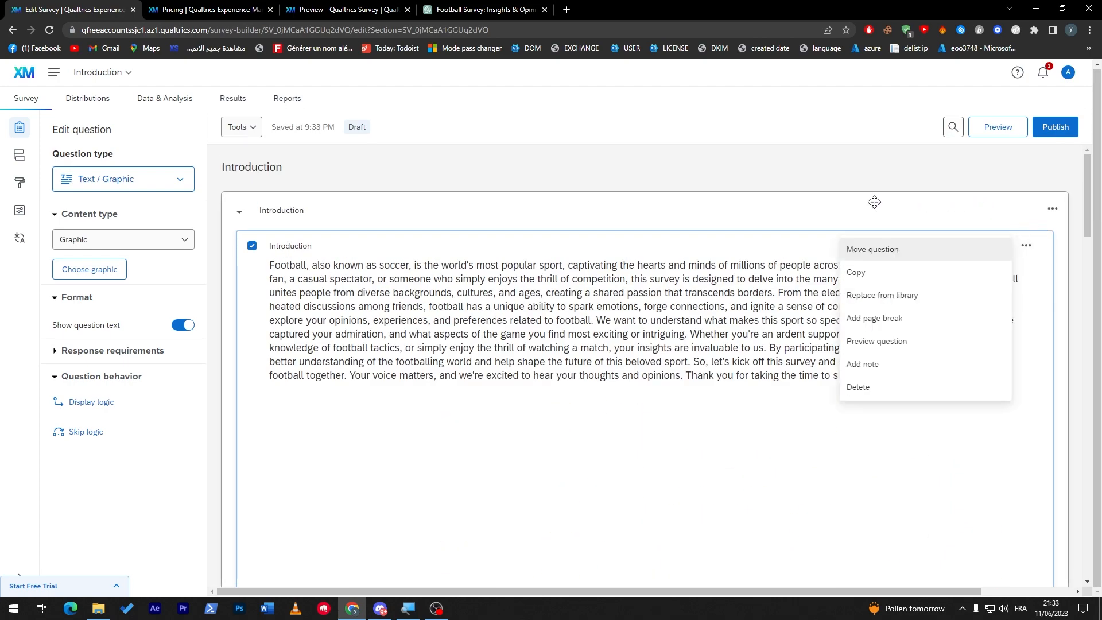
{"action": "left_click", "coordinate": [1026, 245]}
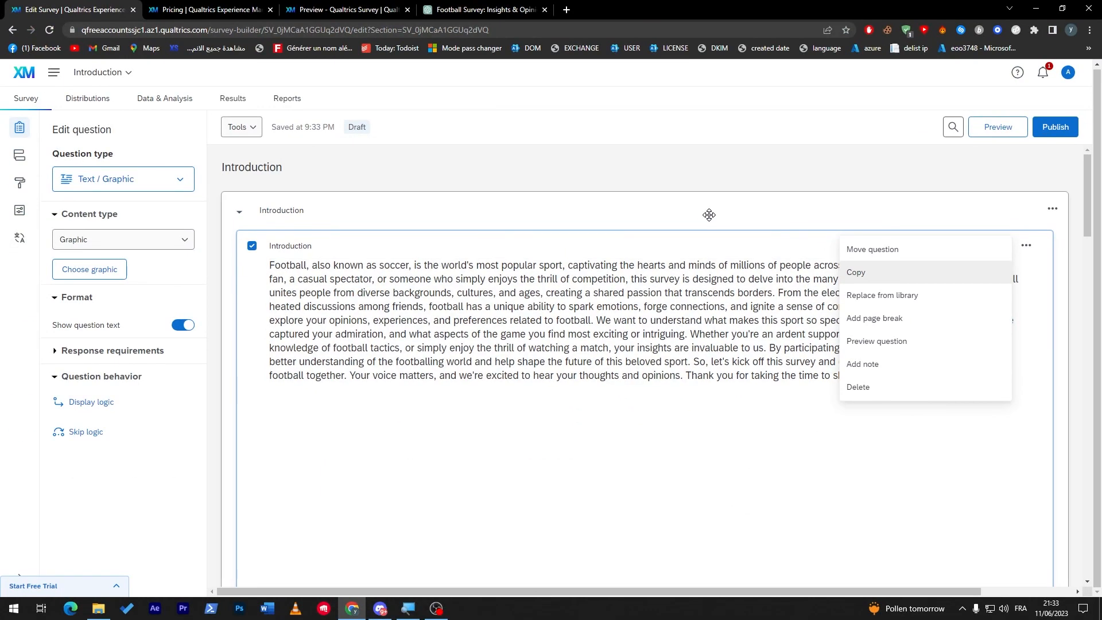
{"action": "left_click", "coordinate": [708, 215]}
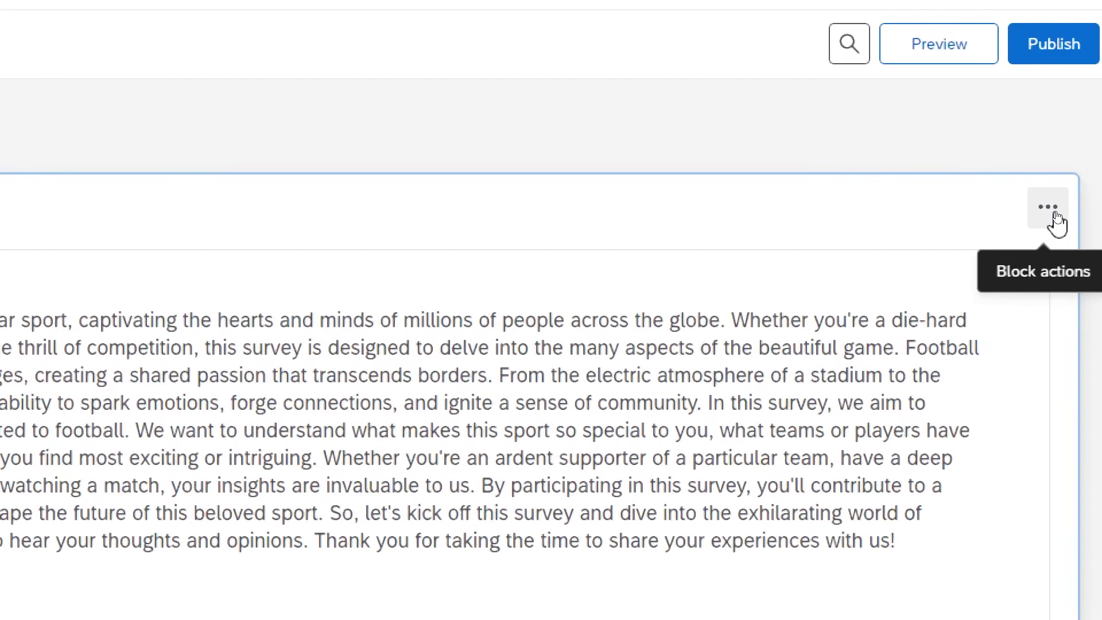
Step: Delete the Introduction block from the survey
{"action": "left_click", "coordinate": [1054, 211]}
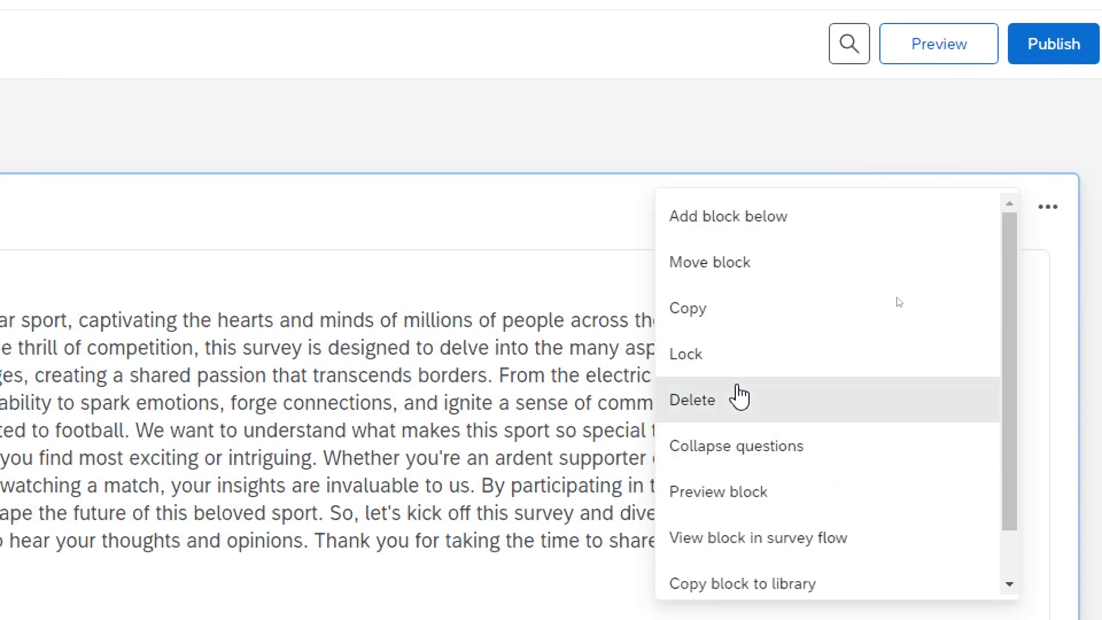
{"action": "left_click", "coordinate": [739, 397]}
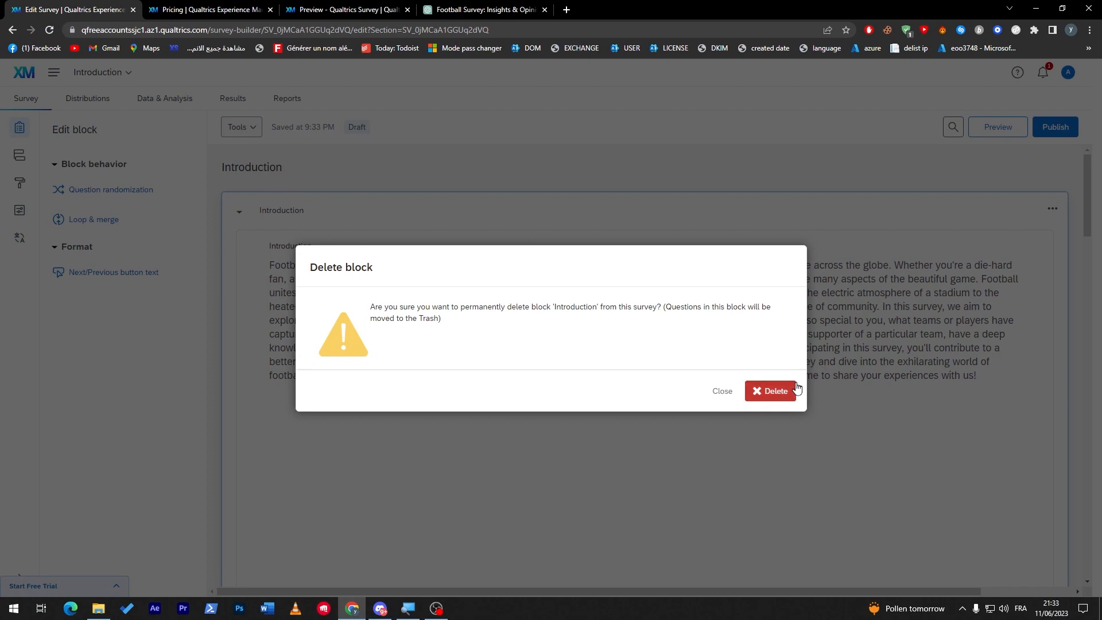
{"action": "left_click", "coordinate": [796, 389]}
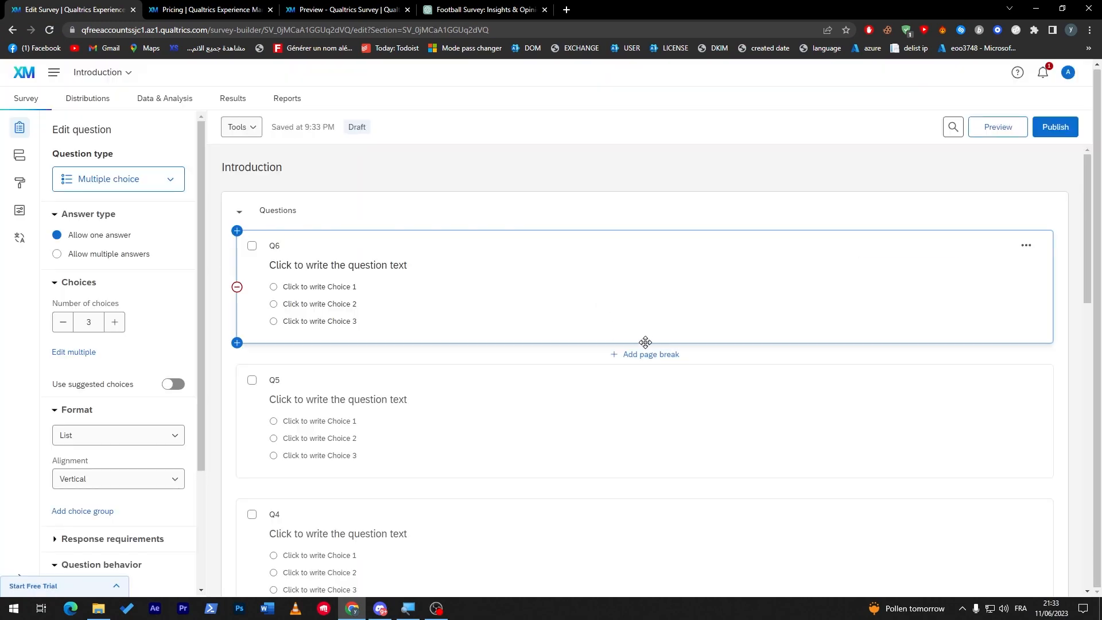
Step: Look at the deleted Introduction question in the Trash and empty the trash
{"action": "left_click_drag", "start_coordinate": [1084, 266], "coordinate": [1071, 580]}
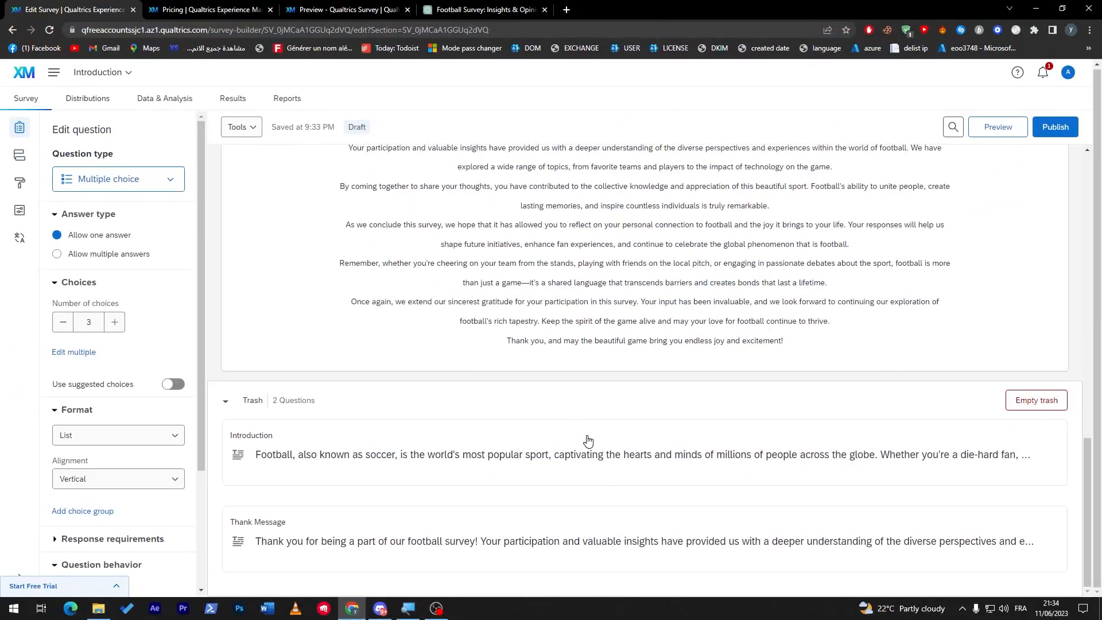
{"action": "left_click", "coordinate": [597, 452]}
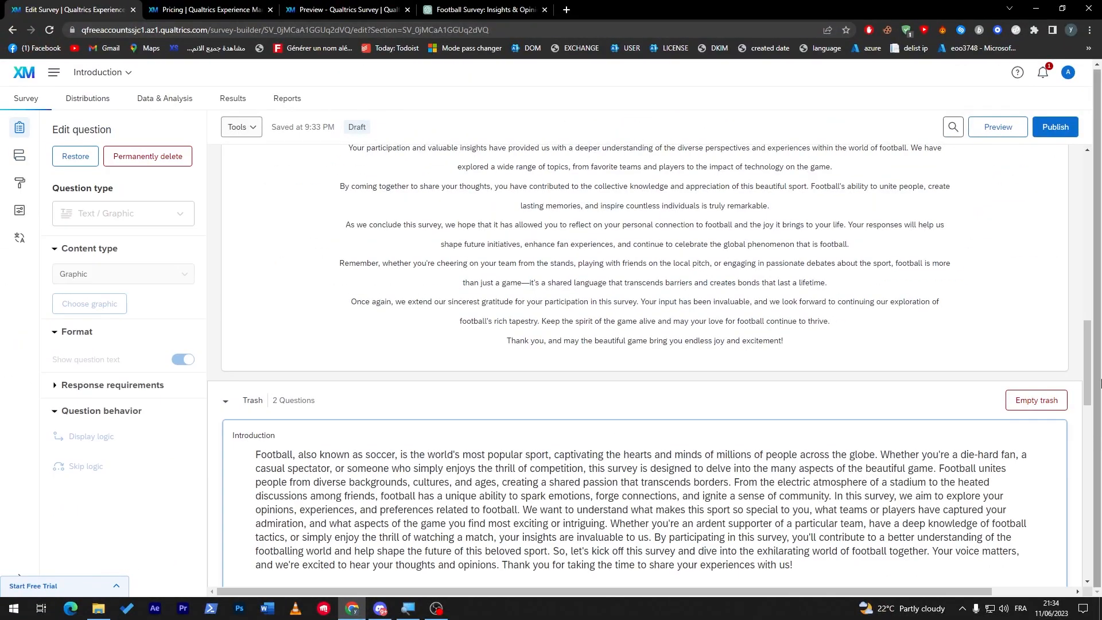
{"action": "mouse_move", "coordinate": [1087, 383]}
{"action": "left_mouse_down"}
{"action": "mouse_move", "coordinate": [1080, 527]}
{"action": "mouse_move", "coordinate": [1085, 379]}
{"action": "left_mouse_up"}
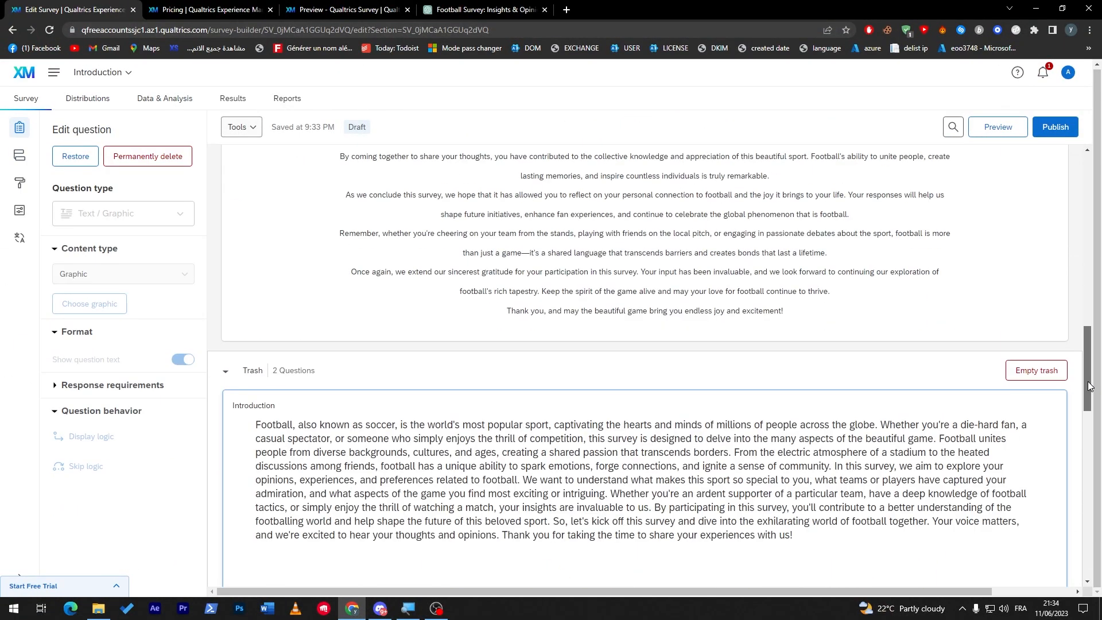
{"action": "left_click", "coordinate": [1027, 370]}
{"action": "left_click", "coordinate": [614, 370]}
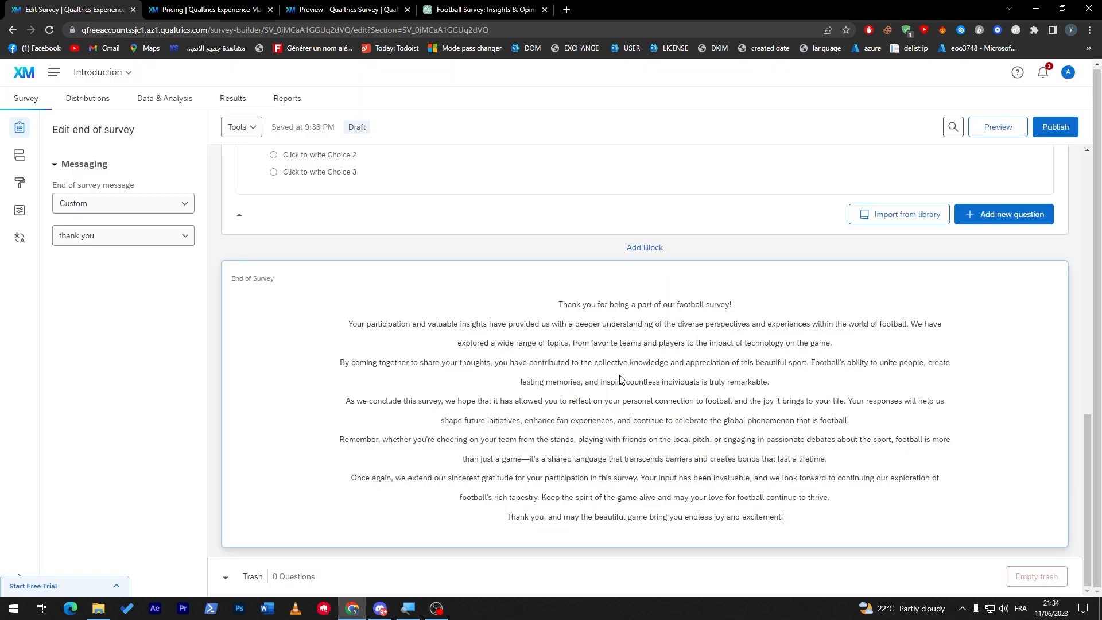
{"action": "left_click_drag", "start_coordinate": [1087, 427], "coordinate": [1090, 101]}
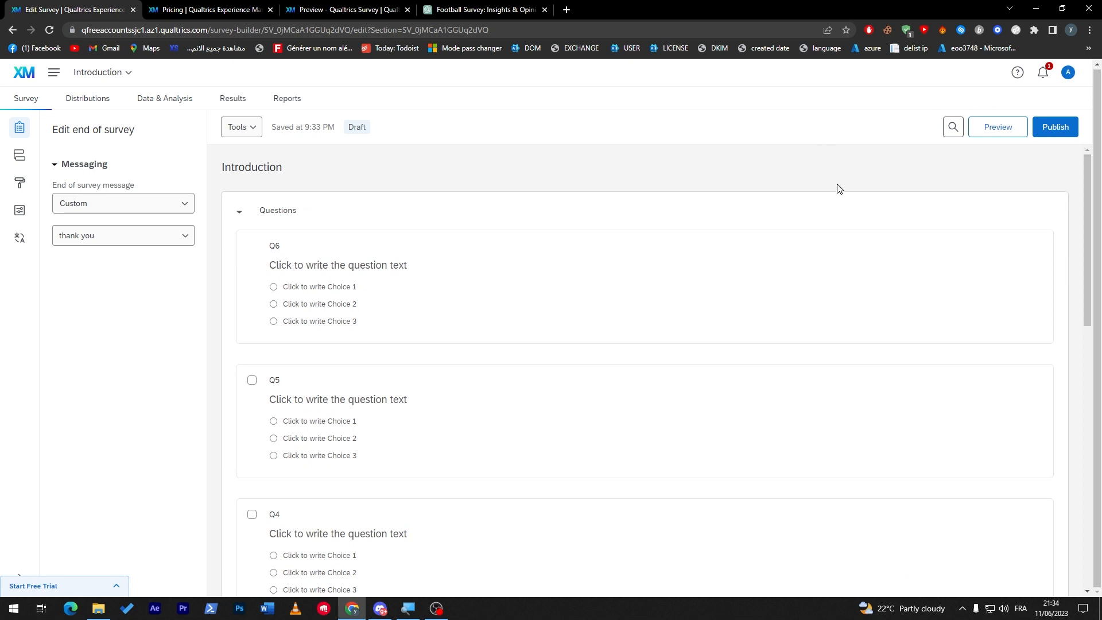